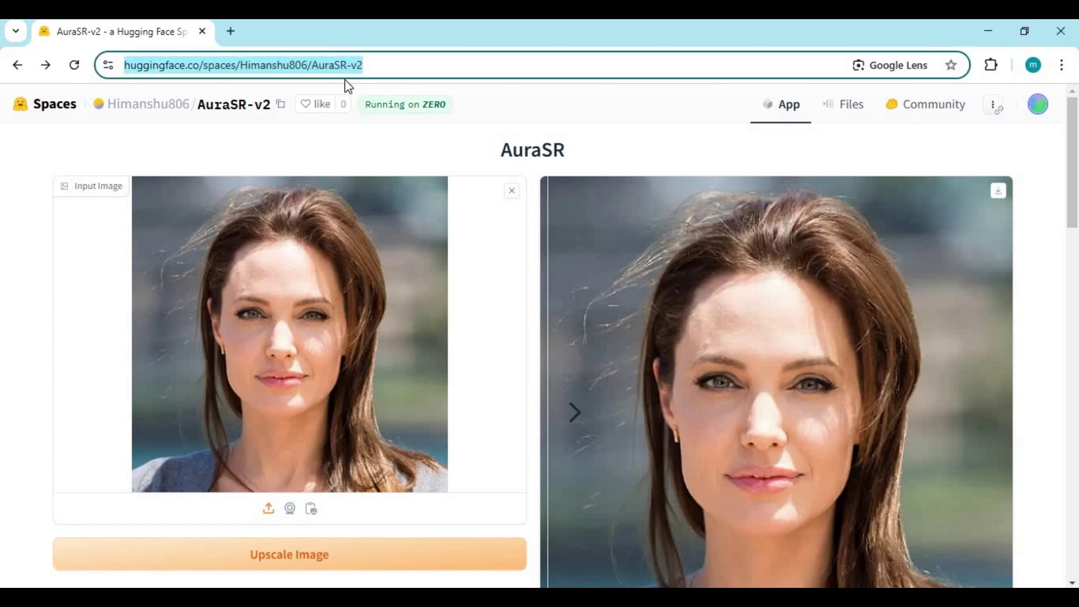
Copy the HTTPS git clone command for the AuraSR-v2 Space repository.
{"action": "scroll", "coordinate": [642, 309], "scroll_direction": "down", "scroll_amount": 5}
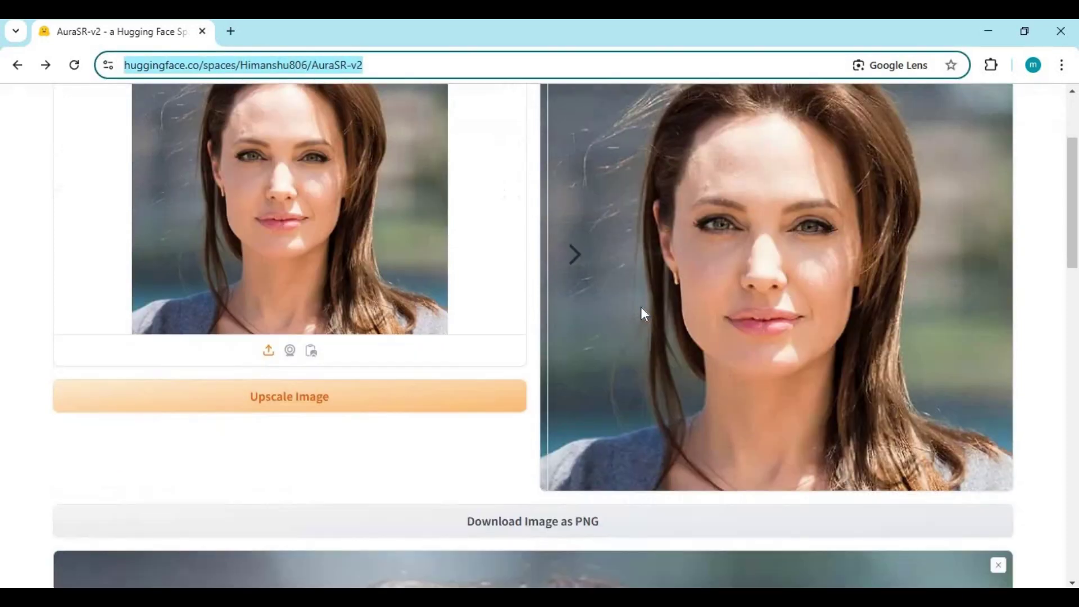
{"action": "scroll", "coordinate": [639, 305], "scroll_direction": "down", "scroll_amount": 10}
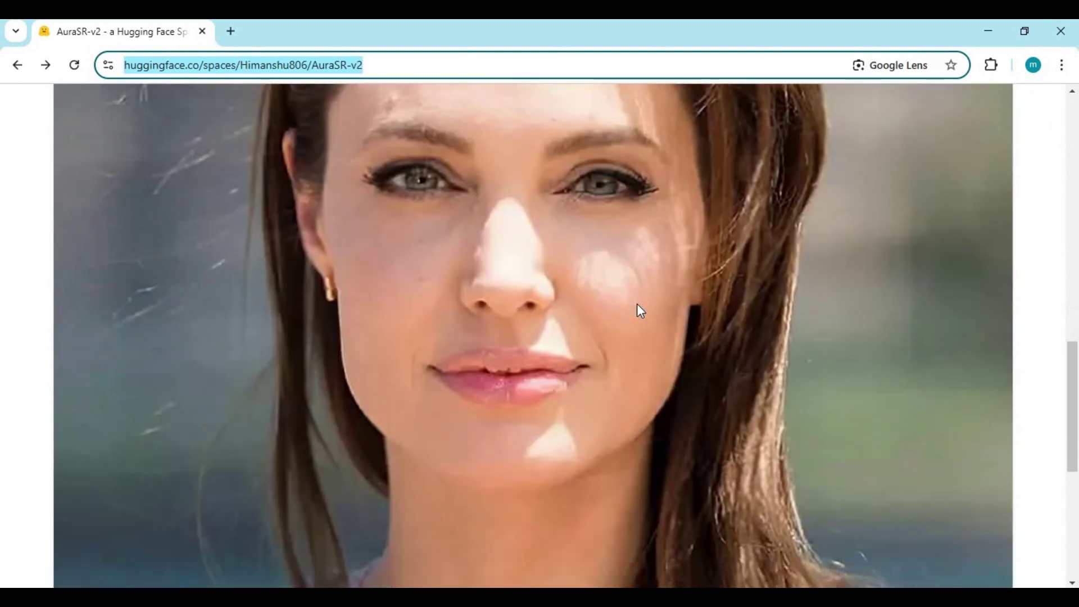
{"action": "scroll", "coordinate": [636, 303], "scroll_direction": "down", "scroll_amount": 1}
{"action": "scroll", "coordinate": [634, 304], "scroll_direction": "up", "scroll_amount": 15}
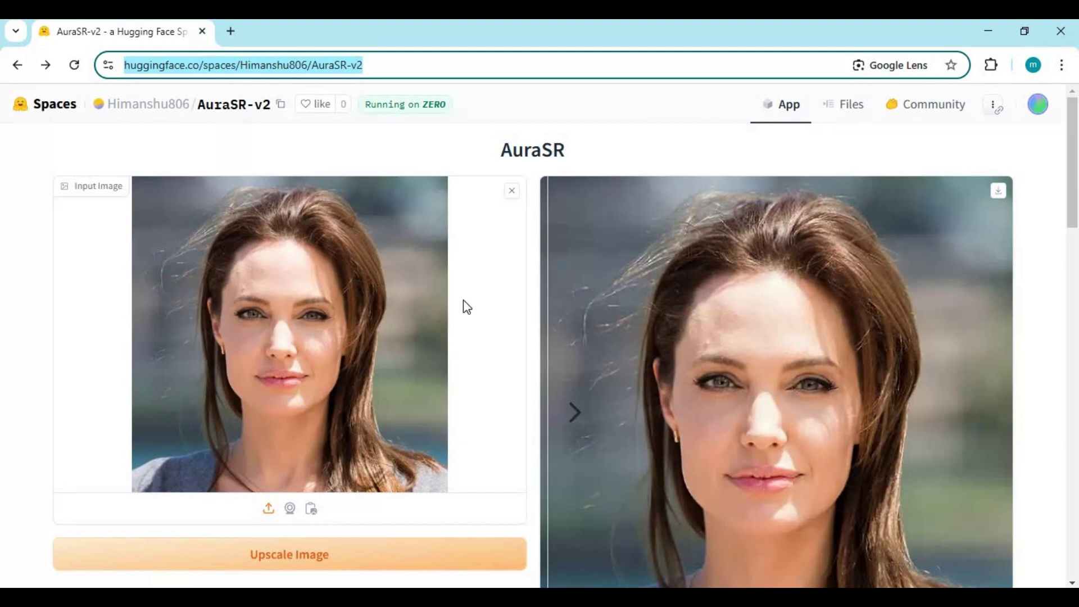
{"action": "left_click", "coordinate": [992, 106]}
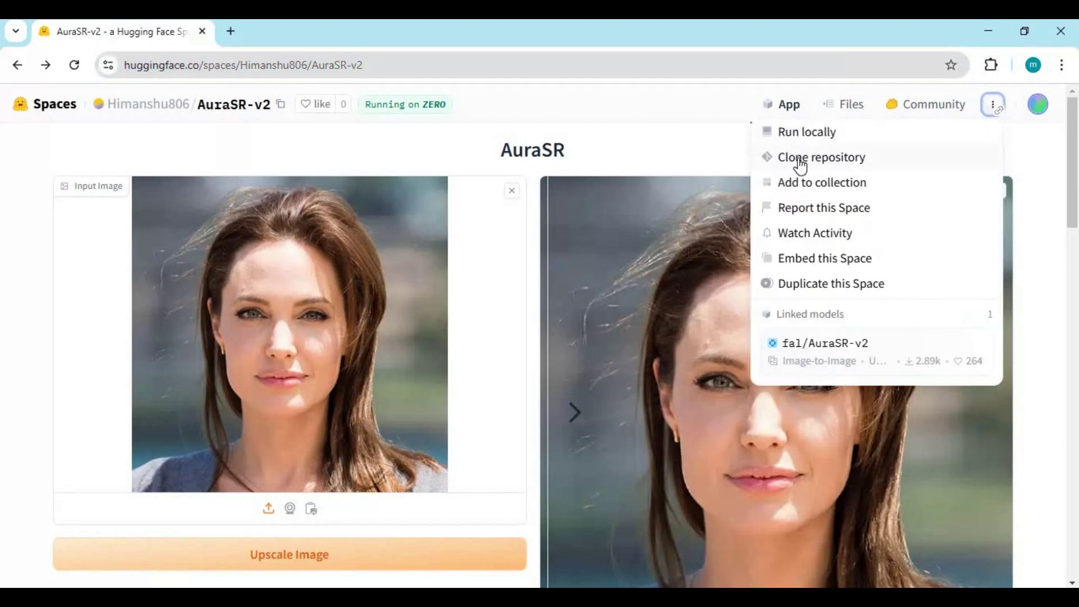
{"action": "left_click", "coordinate": [768, 166]}
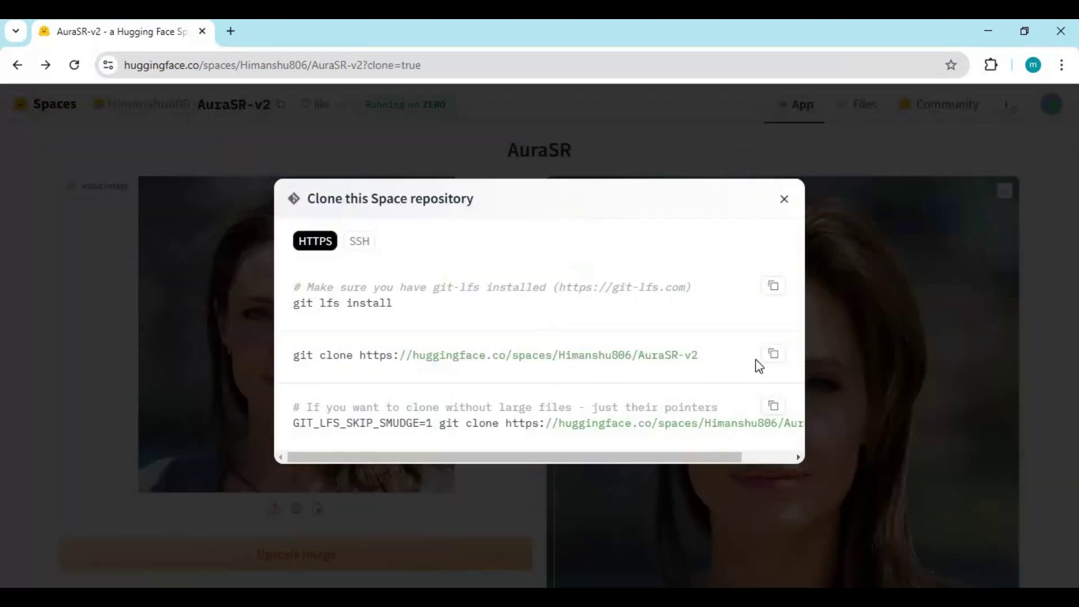
{"action": "left_click", "coordinate": [771, 354]}
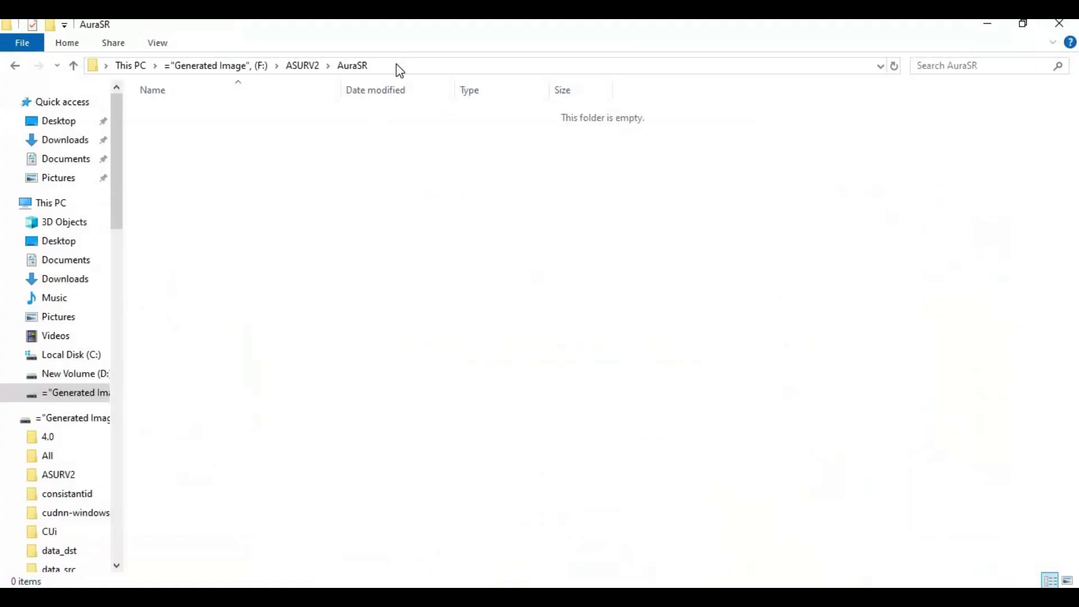
Open a command prompt in the AuraSR folder in File Explorer and run the copied git clone command.
{"action": "left_click", "coordinate": [398, 64]}
{"action": "type", "text": "cmd"}
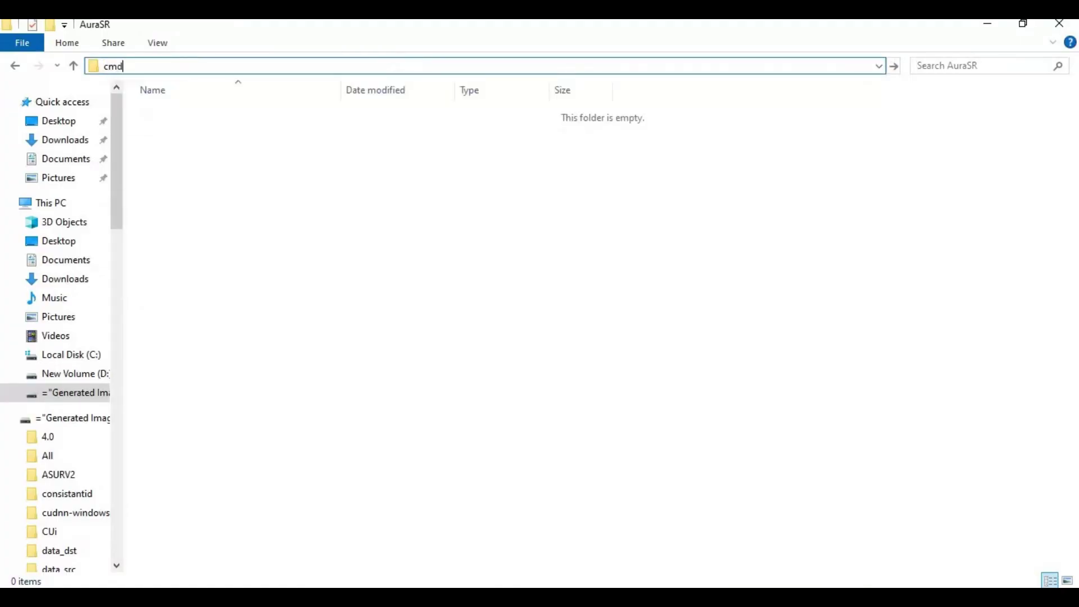
{"action": "key", "text": "Return"}
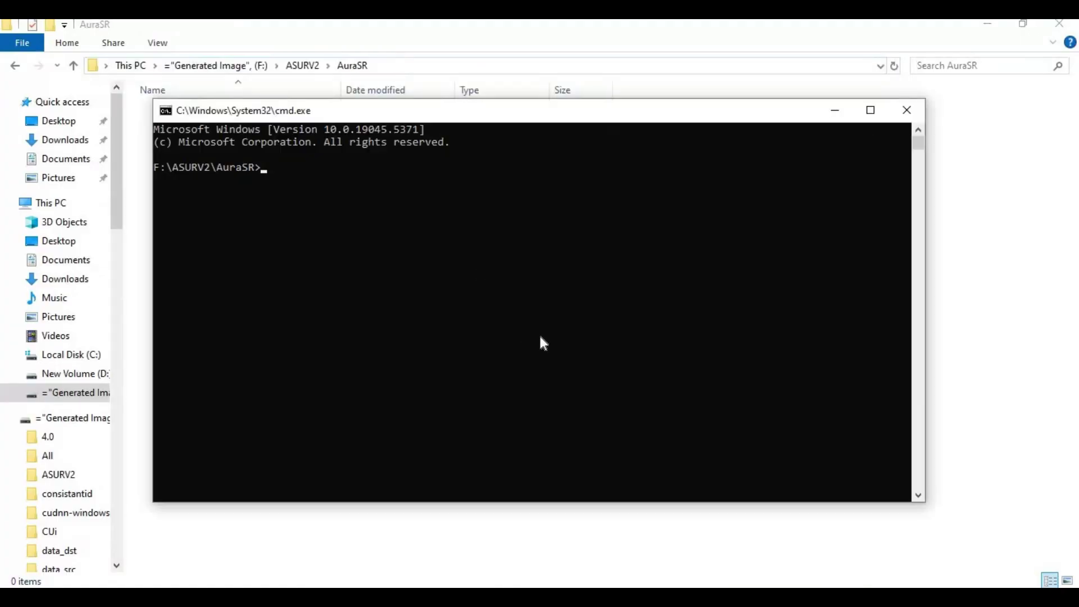
{"action": "key", "text": "ctrl+v"}
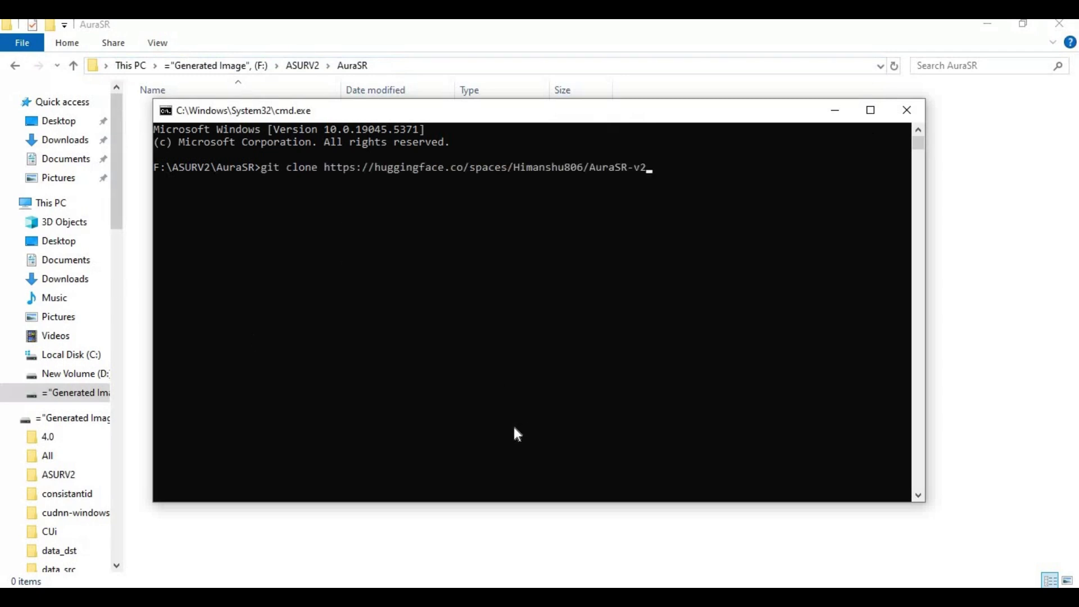
{"action": "key", "text": "Return"}
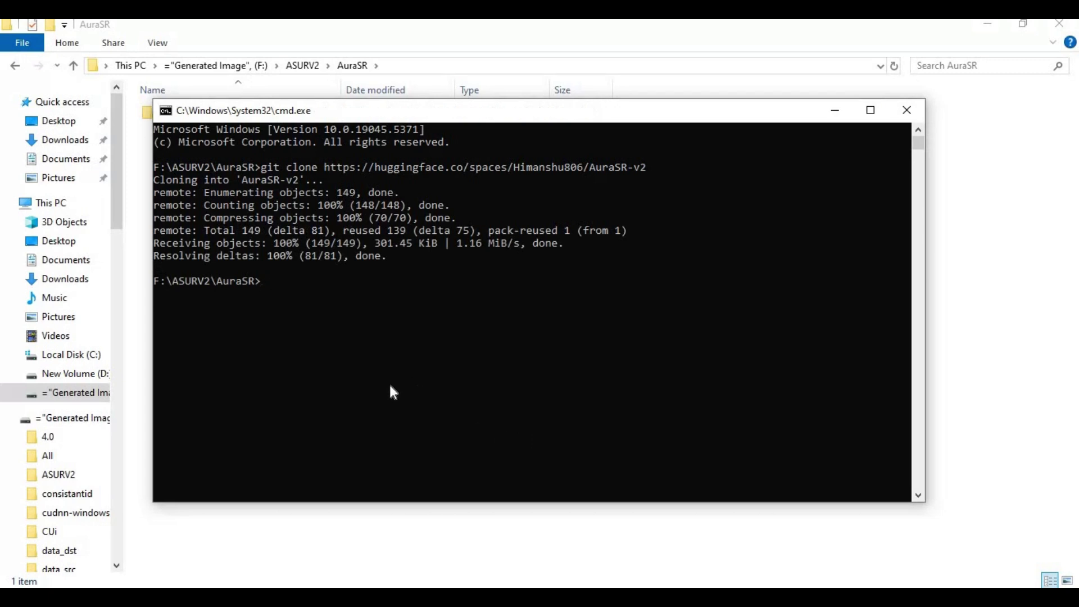
Open the cloned AuraSR-v2 folder in File Explorer and copy its full path.
{"action": "left_click", "coordinate": [369, 541]}
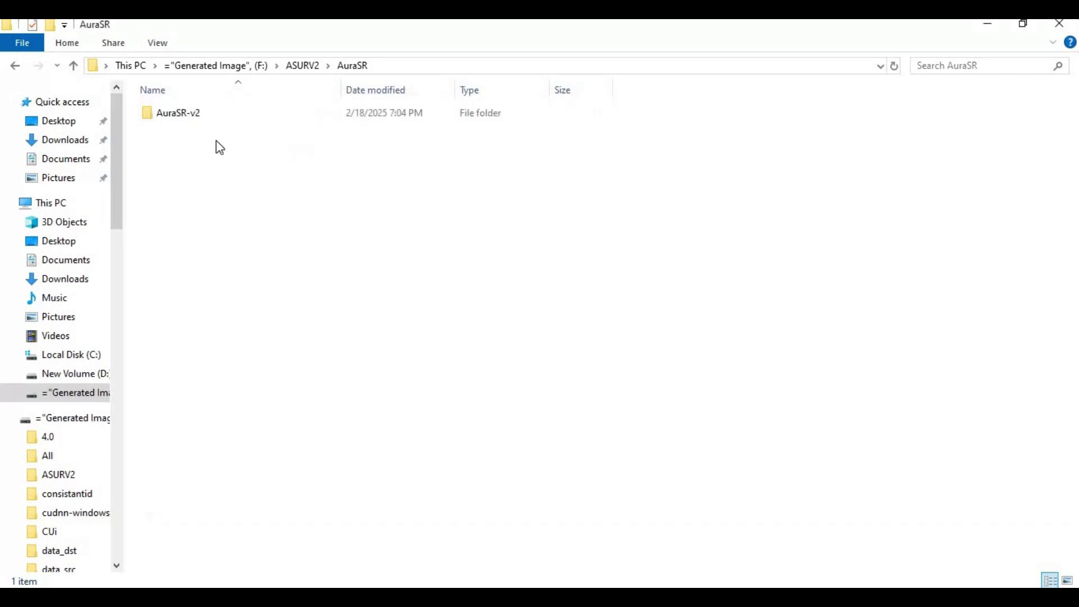
{"action": "left_click", "coordinate": [191, 114]}
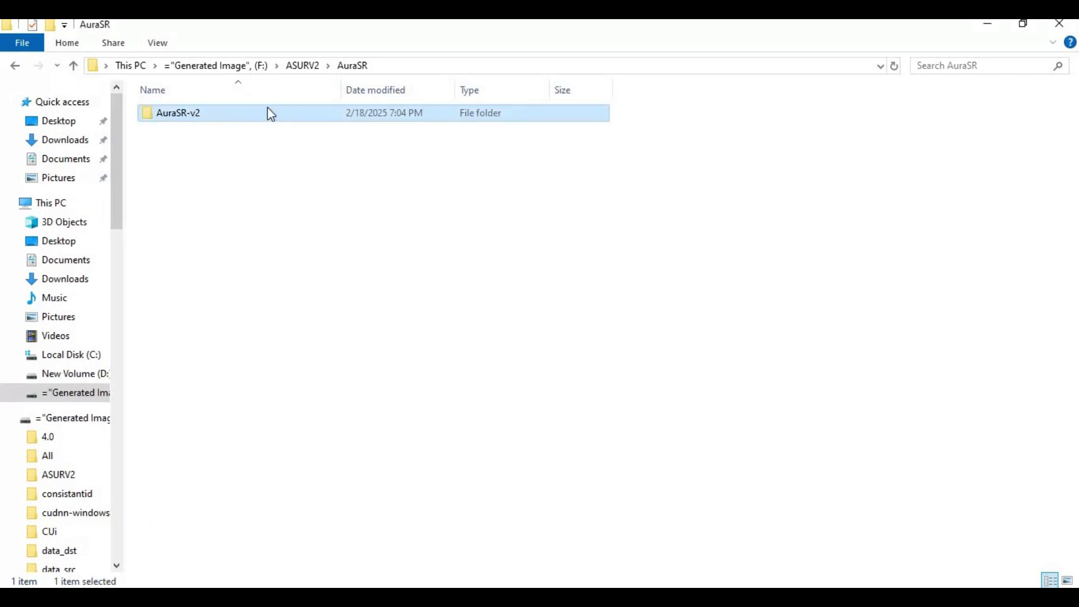
{"action": "double_click", "coordinate": [187, 115]}
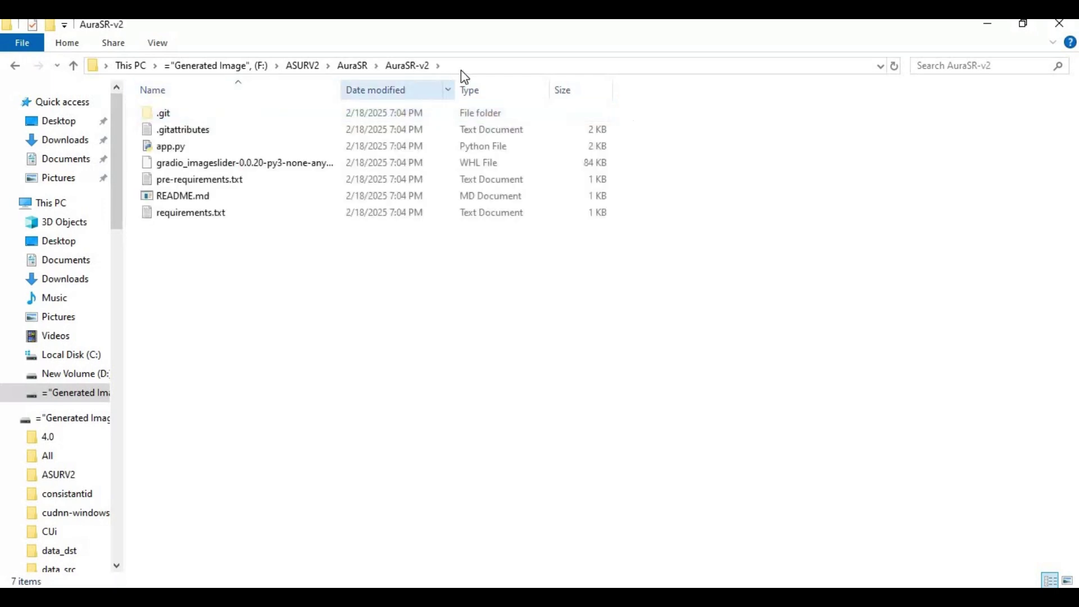
{"action": "left_click", "coordinate": [235, 67]}
{"action": "right_click", "coordinate": [190, 68]}
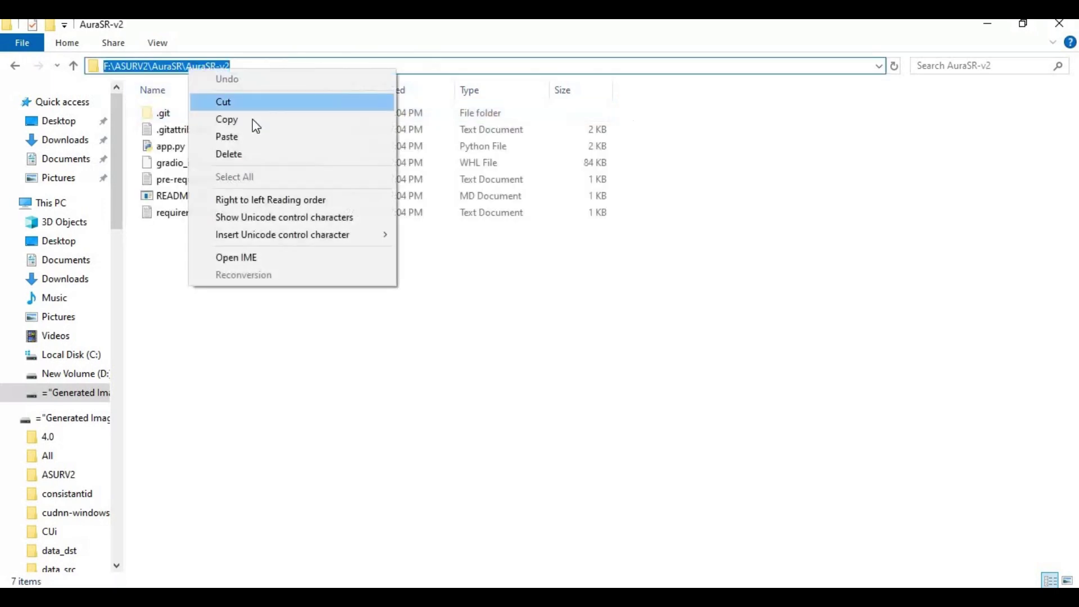
{"action": "left_click", "coordinate": [253, 119]}
Switch to the command prompt and change the working directory to F:\ASURV2\AuraSR\AuraSR-v2.
{"action": "left_click", "coordinate": [485, 586]}
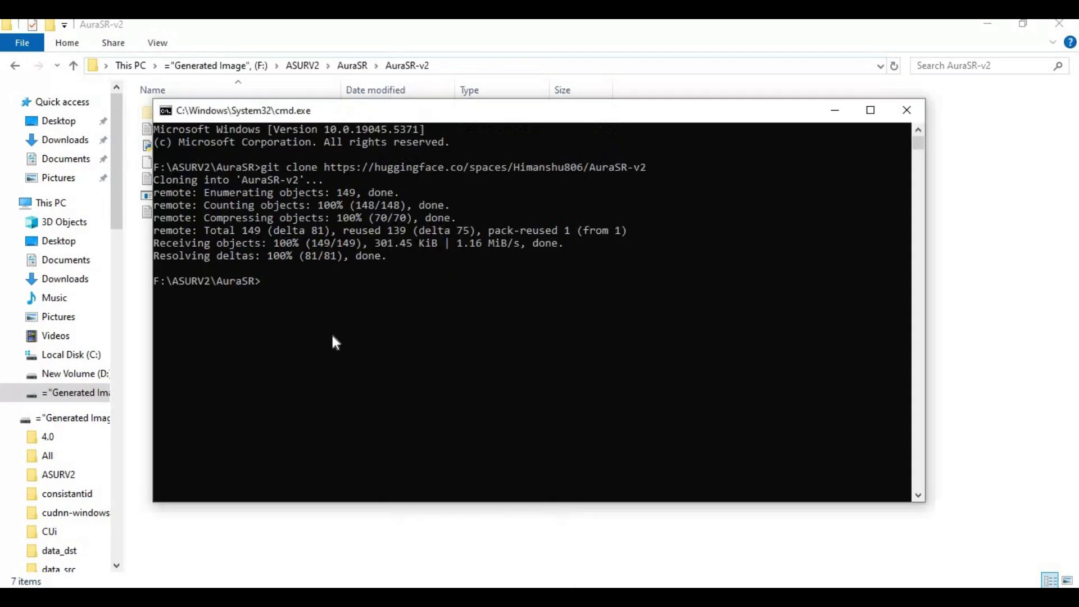
{"action": "type", "text": "cd"}
{"action": "key", "text": "ctrl+v"}
{"action": "key", "text": "Return"}
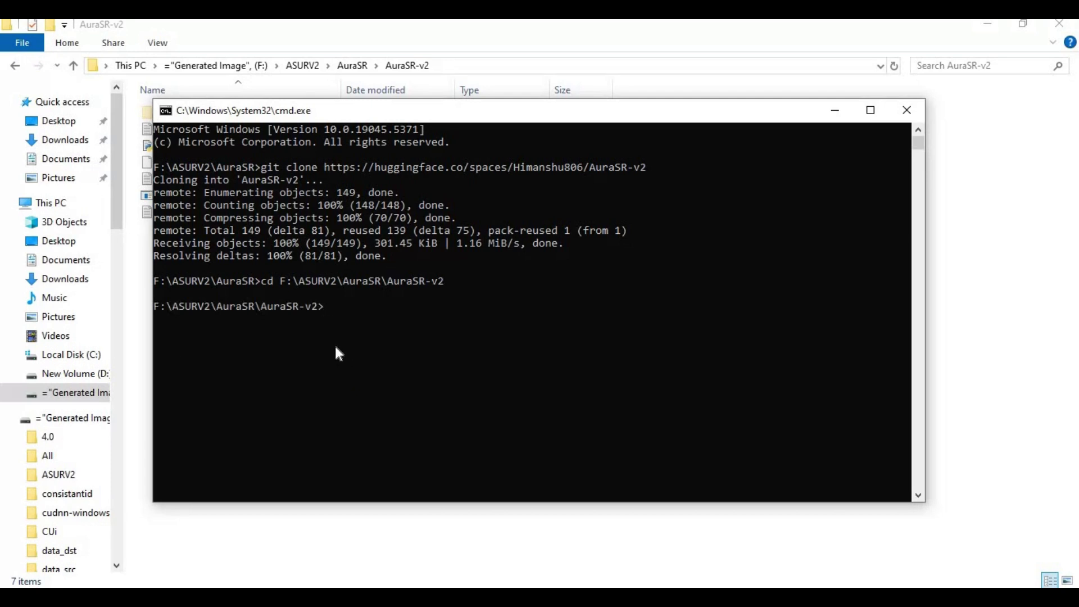
Create a Python 3.10 virtual environment named venv and activate it with venv\scripts\activate.
{"action": "type", "text": "py -3.10 -m venv venv"}
{"action": "key", "text": "Return"}
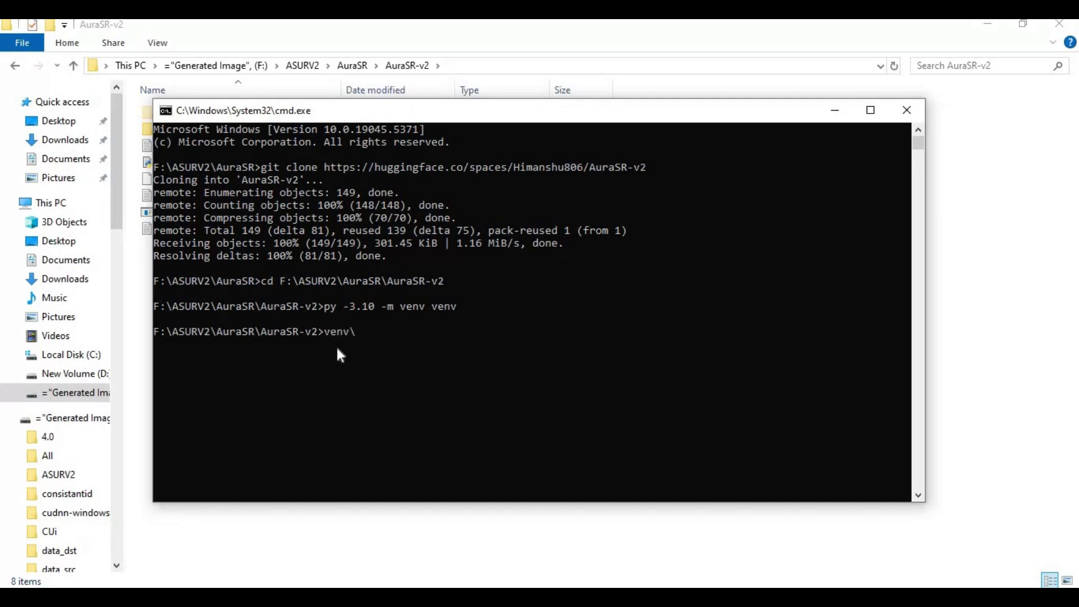
{"action": "type", "text": "cripts\\activate"}
{"action": "key", "text": "Return"}
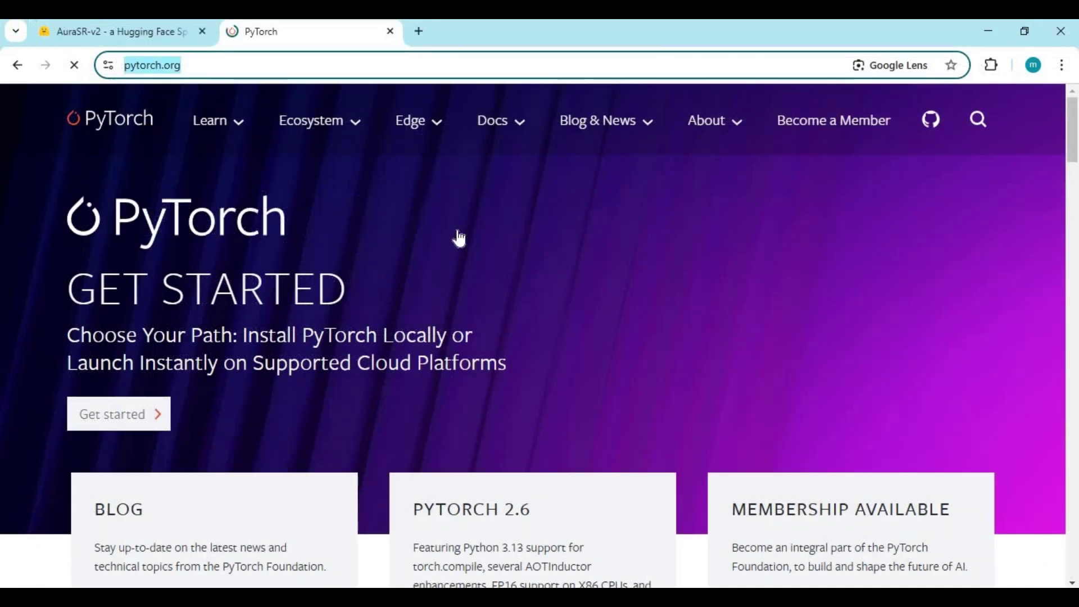
On pytorch.org, choose CUDA 11.8 as the compute platform for the stable Windows Pip build.
{"action": "scroll", "coordinate": [592, 234], "scroll_direction": "down", "scroll_amount": 15}
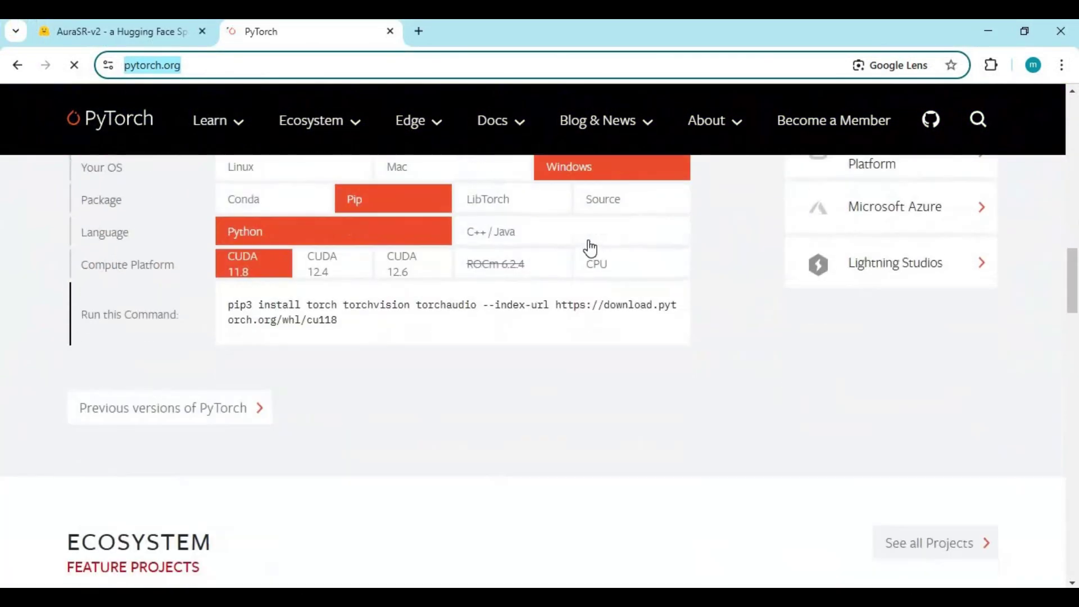
{"action": "scroll", "coordinate": [587, 245], "scroll_direction": "up", "scroll_amount": 4}
{"action": "scroll", "coordinate": [393, 247], "scroll_direction": "down", "scroll_amount": 3}
{"action": "left_click", "coordinate": [306, 348]}
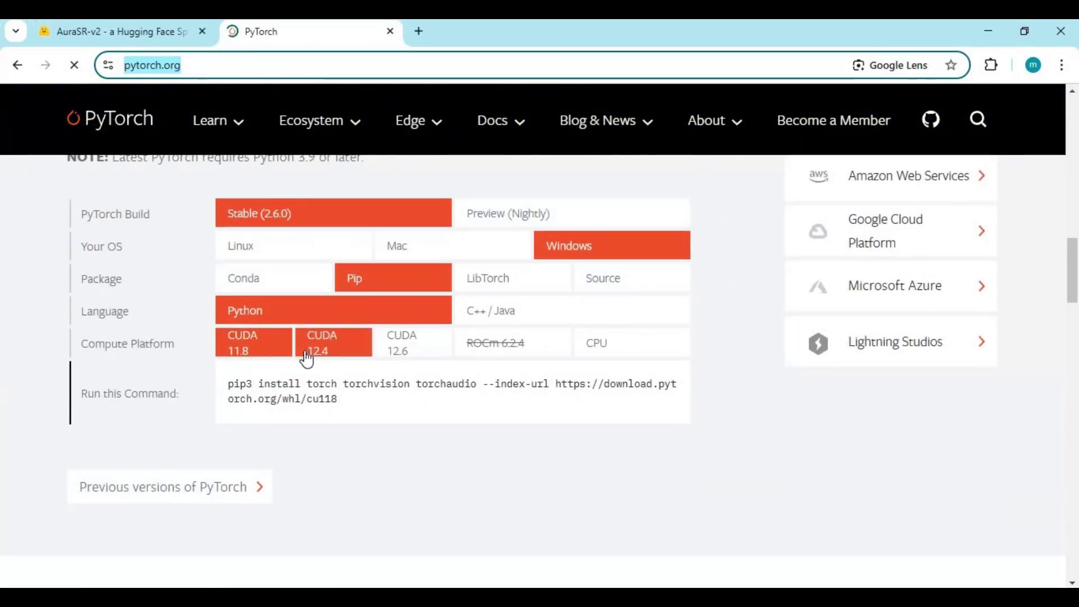
{"action": "left_click", "coordinate": [306, 353]}
{"action": "left_click", "coordinate": [258, 349]}
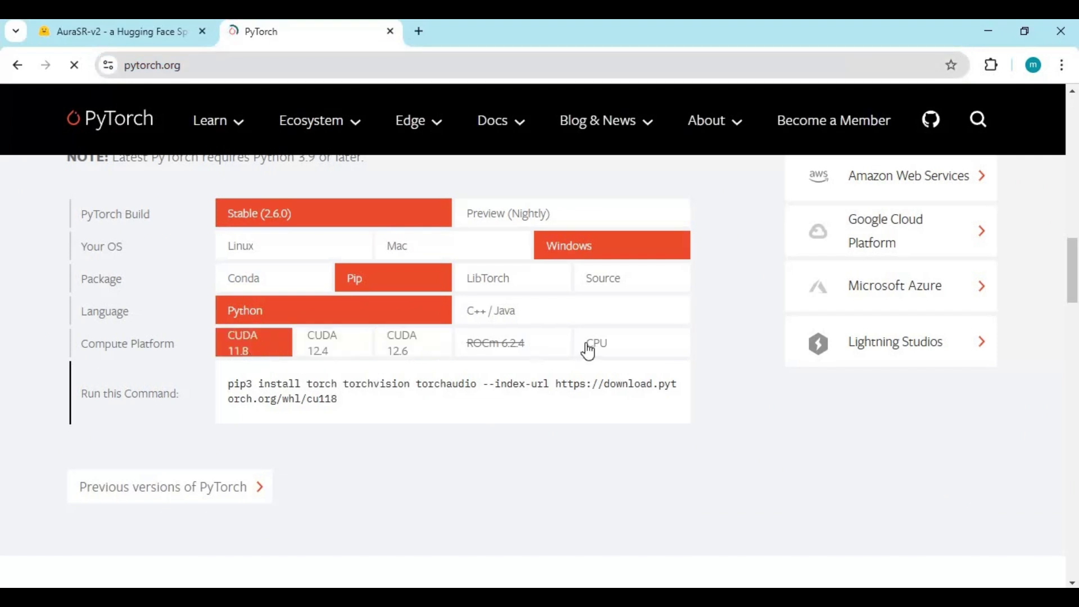
{"action": "left_click", "coordinate": [637, 354]}
{"action": "left_click", "coordinate": [225, 338]}
Check the installed CUDA version in the command prompt with nvcc --version.
{"action": "key", "text": "alt+Tab"}
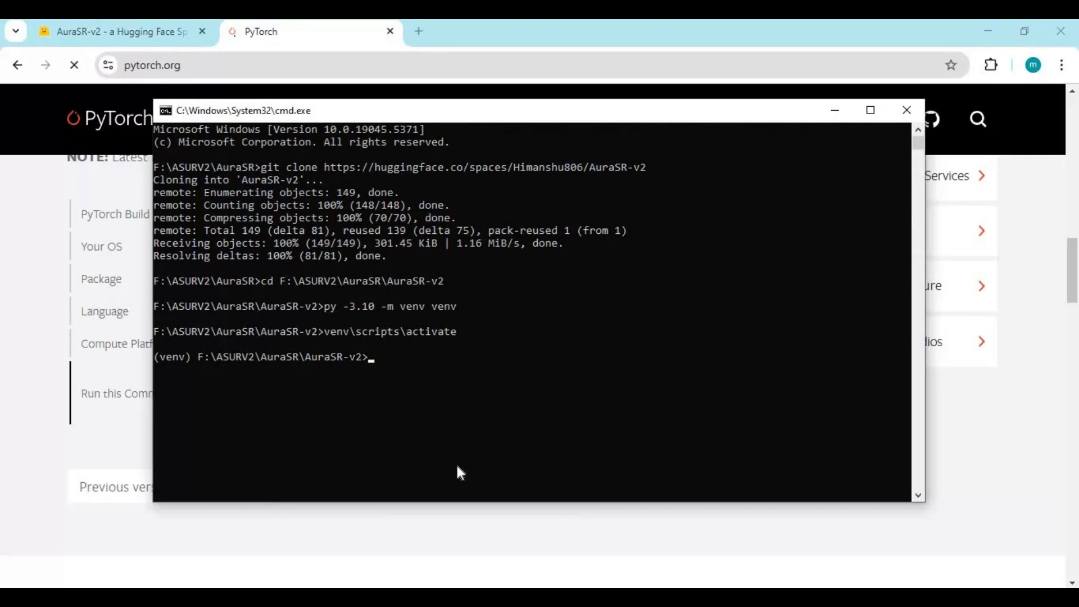
{"action": "type", "text": "nvcc --version"}
{"action": "key", "text": "Return"}
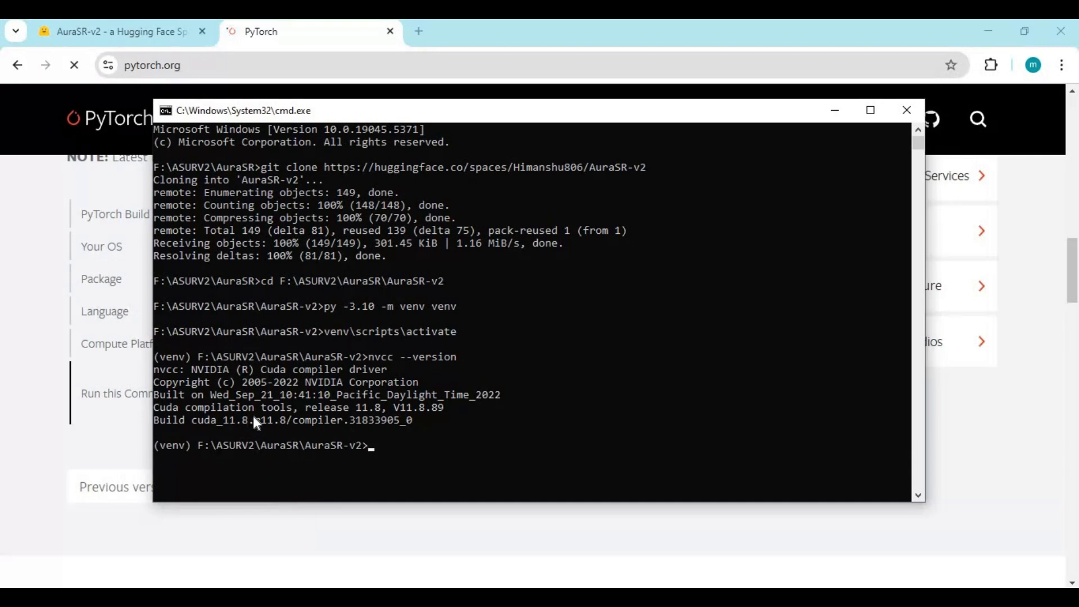
{"action": "left_click_drag", "start_coordinate": [242, 420], "coordinate": [214, 436]}
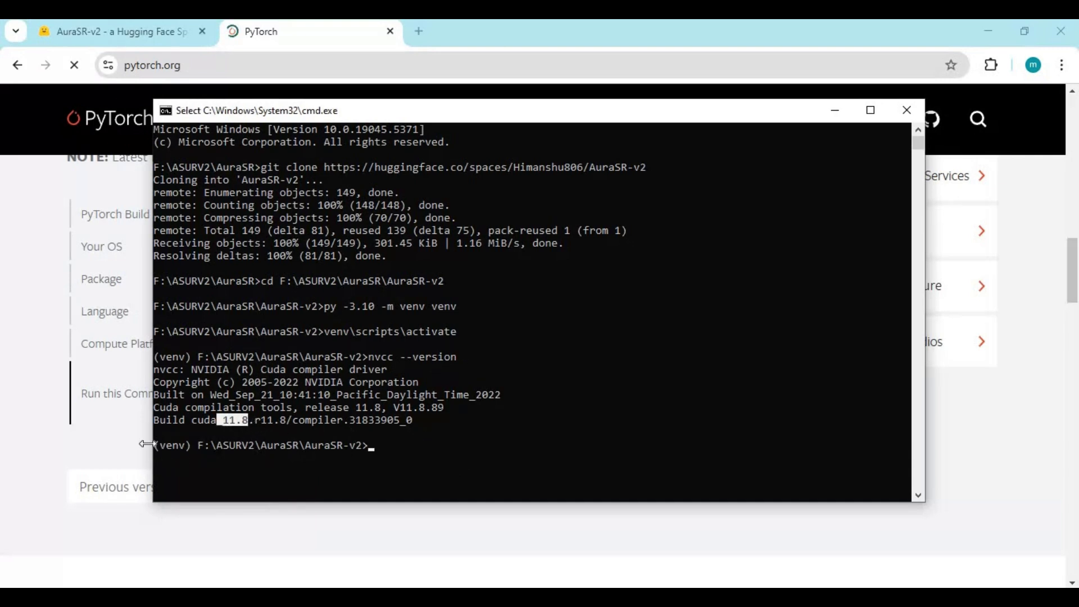
{"action": "left_click", "coordinate": [386, 386]}
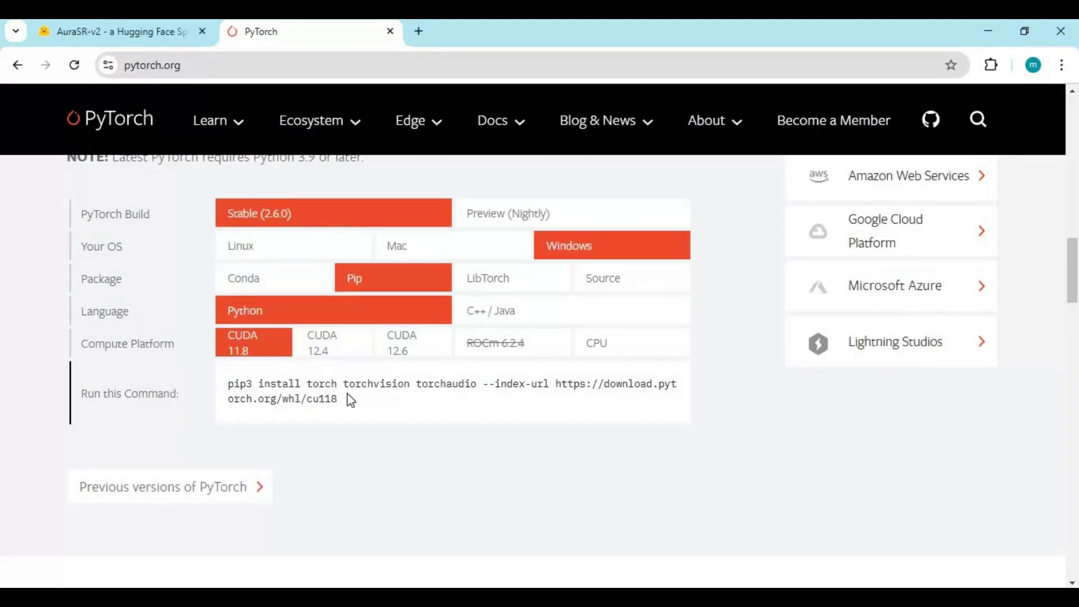
{"action": "left_click_drag", "start_coordinate": [341, 408], "coordinate": [227, 384]}
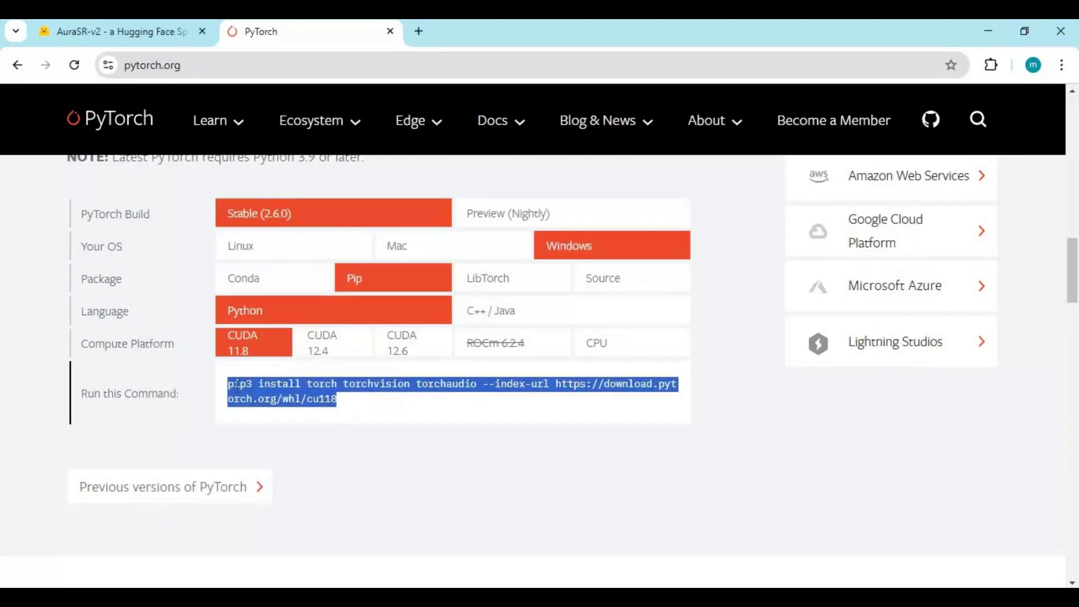
{"action": "right_click", "coordinate": [258, 407]}
{"action": "left_click", "coordinate": [264, 409]}
{"action": "key", "text": "alt+Tab"}
{"action": "left_click", "coordinate": [408, 450]}
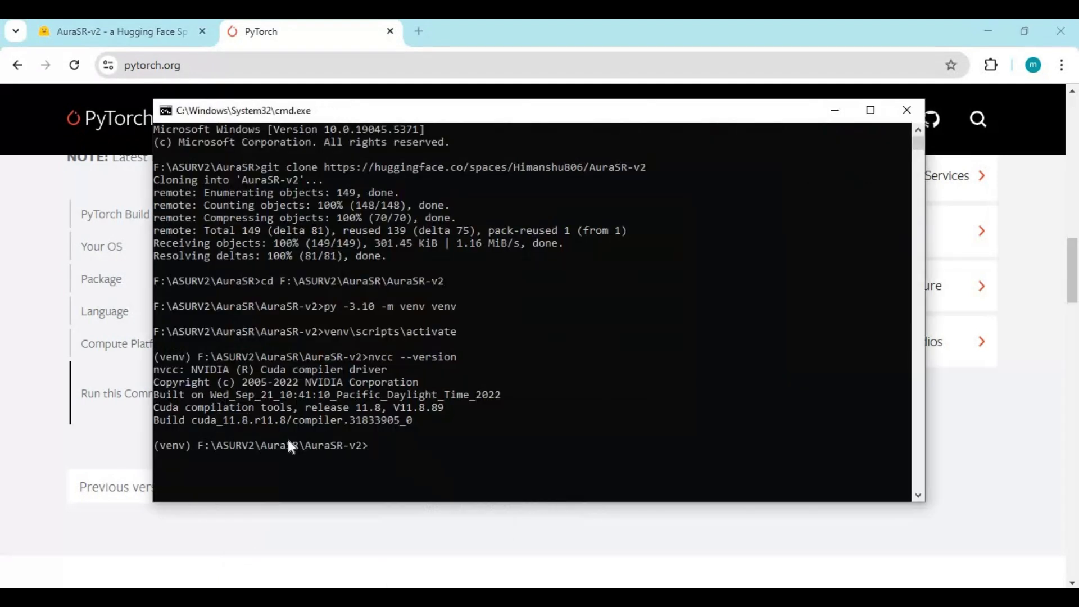
Copy the complete pip3 install command from the PyTorch page and return to the command prompt.
{"action": "key", "text": "alt+Tab"}
{"action": "left_click_drag", "start_coordinate": [333, 402], "coordinate": [245, 378]}
{"action": "right_click", "coordinate": [273, 388]}
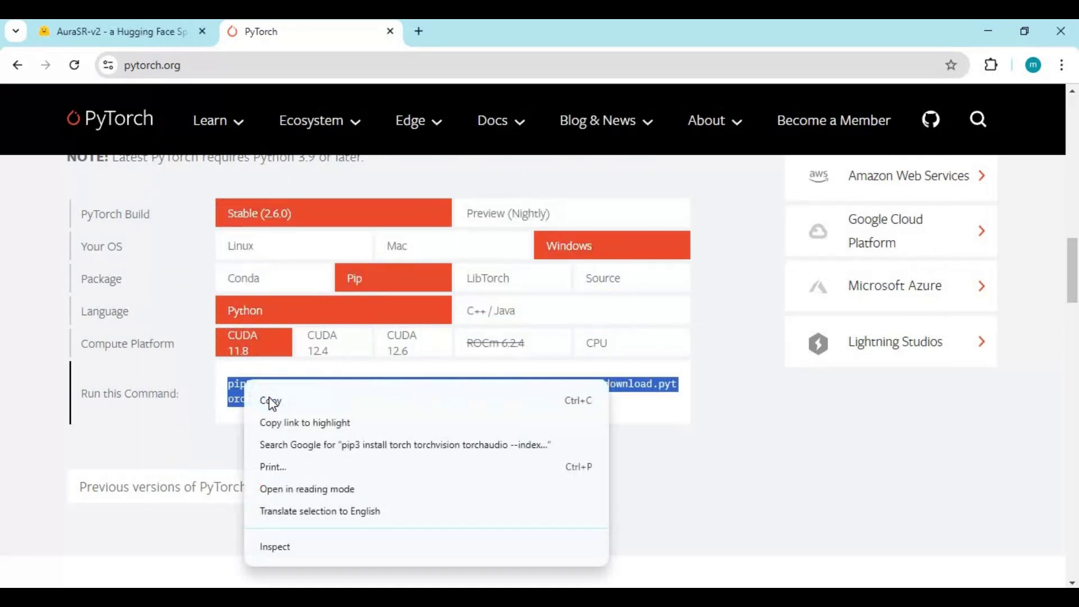
{"action": "left_click", "coordinate": [270, 401]}
{"action": "left_click", "coordinate": [503, 585]}
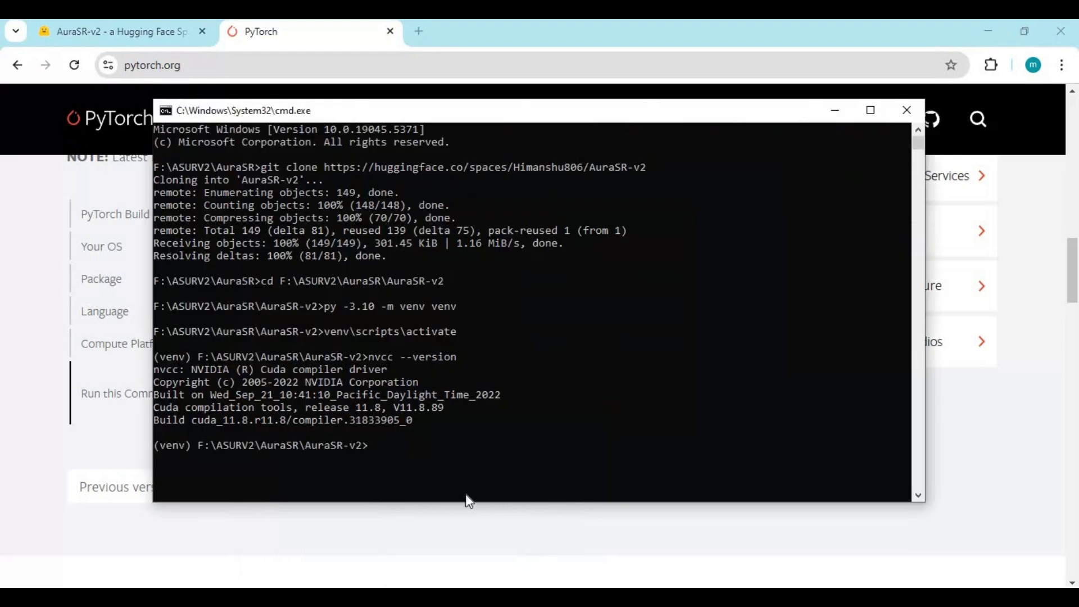
{"action": "key", "text": "ctrl+v"}
{"action": "key", "text": "Left"}
{"action": "key", "text": "Left"}
{"action": "key", "text": "Left"}
{"action": "key", "text": "Left"}
{"action": "key", "text": "Left"}
{"action": "key", "text": "Left"}
{"action": "key", "text": "Left"}
{"action": "key", "text": "Left"}
{"action": "key", "text": "Left"}
{"action": "key", "text": "Left"}
{"action": "key", "text": "Left"}
{"action": "key", "text": "Left"}
{"action": "key", "text": "Left"}
{"action": "key", "text": "Left"}
{"action": "key", "text": "Left"}
{"action": "key", "text": "Left"}
{"action": "key", "text": "Left"}
{"action": "key", "text": "Left"}
{"action": "key", "text": "Left"}
{"action": "key", "text": "Left"}
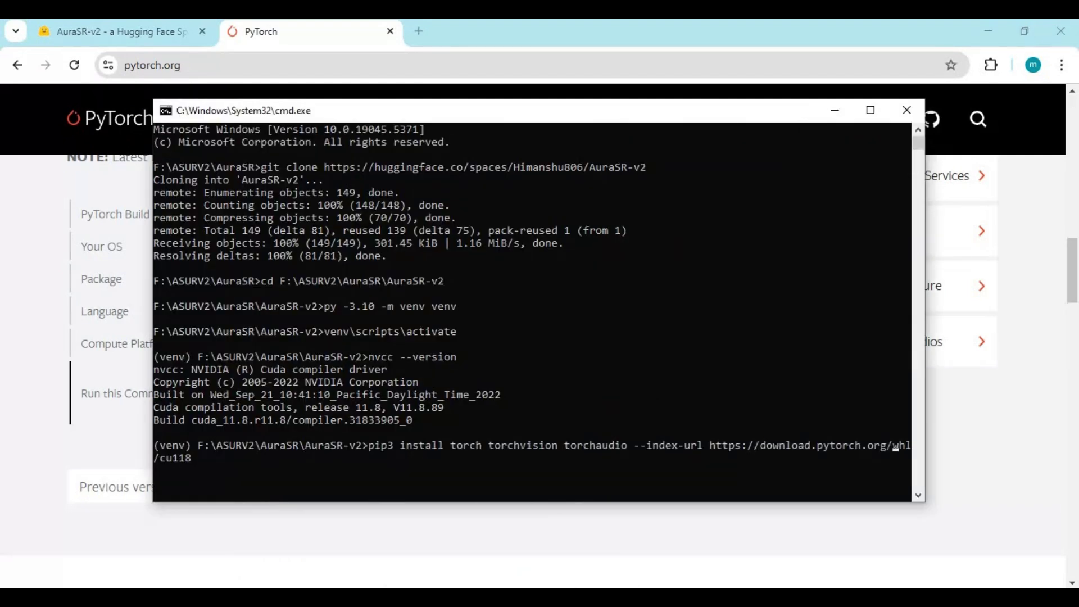
{"action": "key", "text": "Left"}
{"action": "key", "text": "Left"}
{"action": "key", "text": "Left"}
{"action": "key", "text": "Left"}
{"action": "key", "text": "Left"}
{"action": "key", "text": "Left"}
{"action": "key", "text": "Left"}
{"action": "key", "text": "Left"}
{"action": "key", "text": "Left"}
{"action": "key", "text": "Left"}
{"action": "key", "text": "Left"}
{"action": "key", "text": "Left"}
{"action": "key", "text": "Left"}
{"action": "key", "text": "Left"}
{"action": "key", "text": "Left"}
{"action": "key", "text": "Left"}
{"action": "key", "text": "Left"}
{"action": "key", "text": "Left"}
{"action": "key", "text": "Left"}
{"action": "key", "text": "Left"}
{"action": "key", "text": "BackSpace"}
{"action": "key", "text": "Return"}
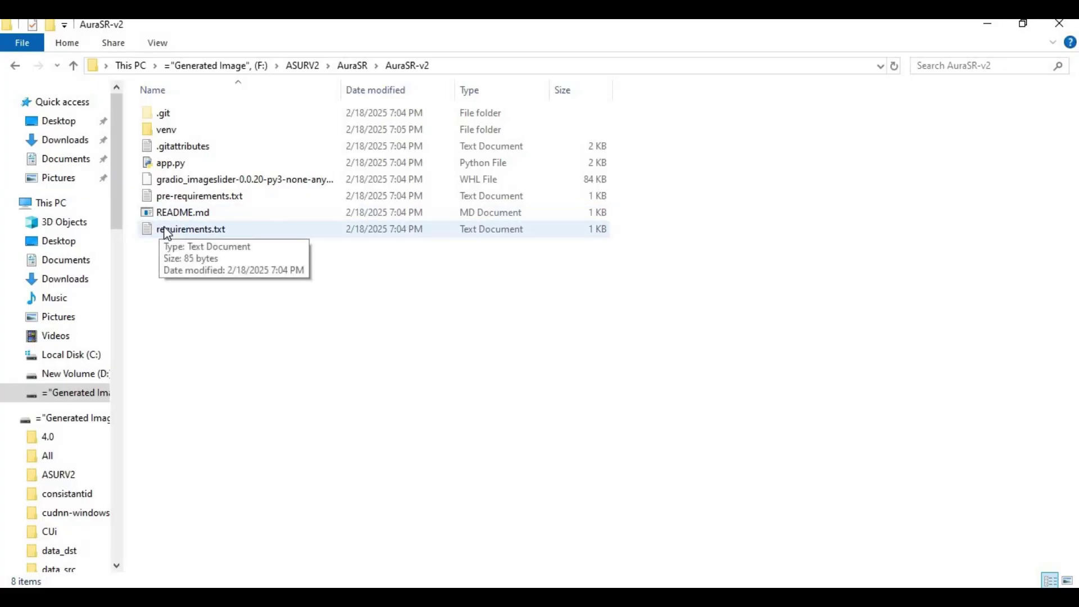
Delete the torch==2.2.0 and torchvision==0.17.0 lines from requirements.txt, then save and close the file.
{"action": "double_click", "coordinate": [167, 231]}
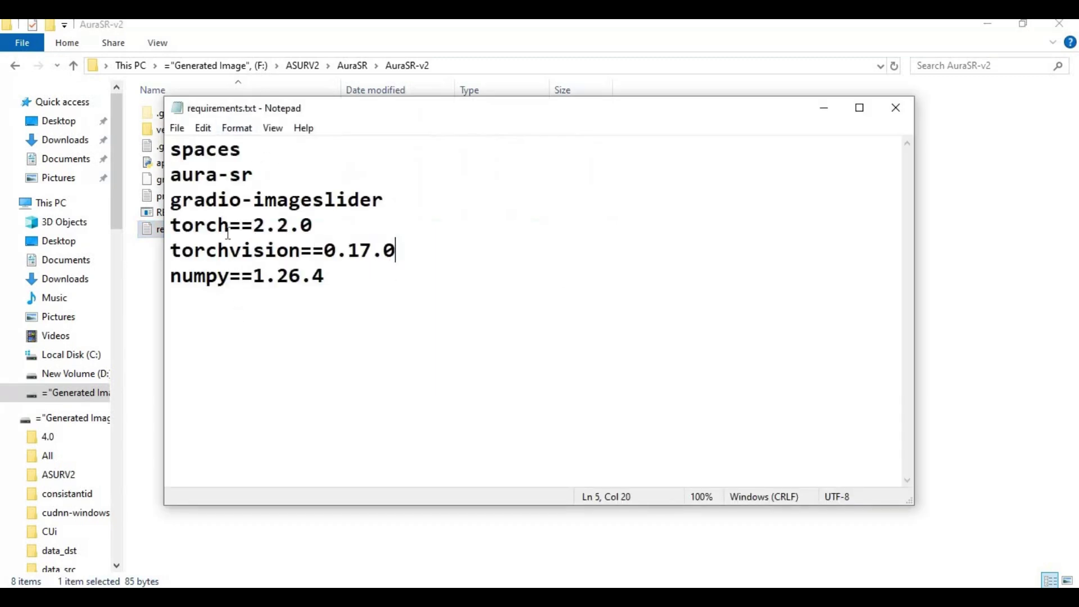
{"action": "left_click_drag", "start_coordinate": [396, 251], "coordinate": [146, 236]}
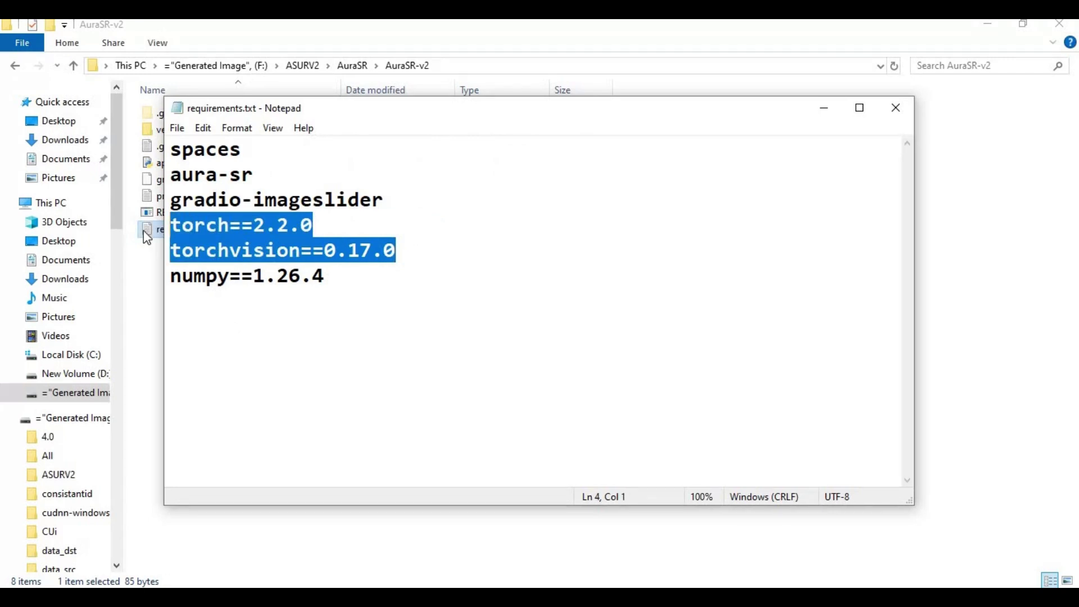
{"action": "key", "text": "Delete"}
{"action": "key", "text": "BackSpace"}
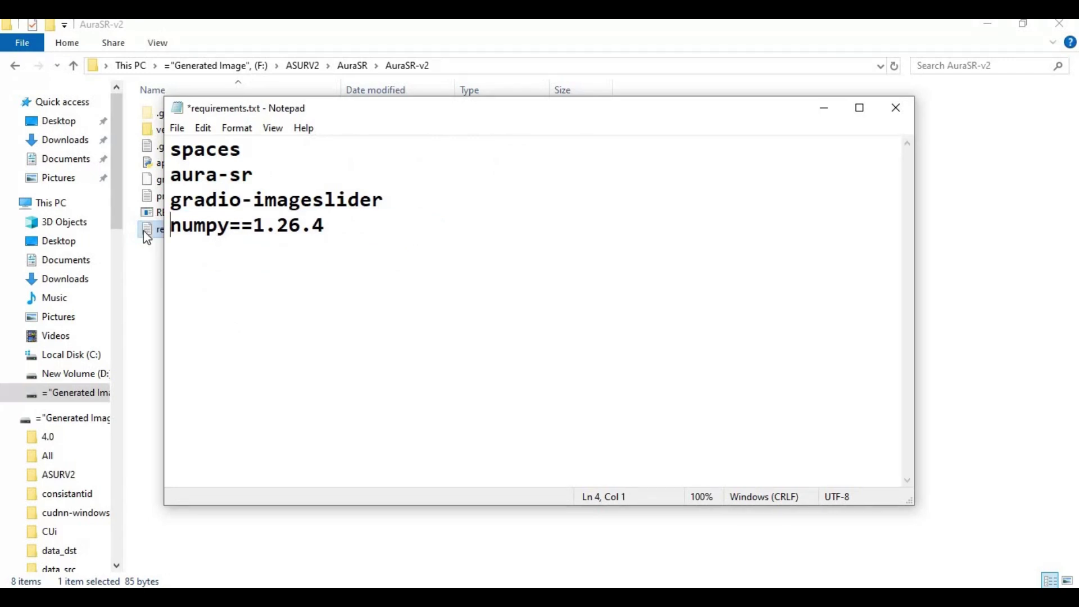
{"action": "left_click", "coordinate": [177, 128]}
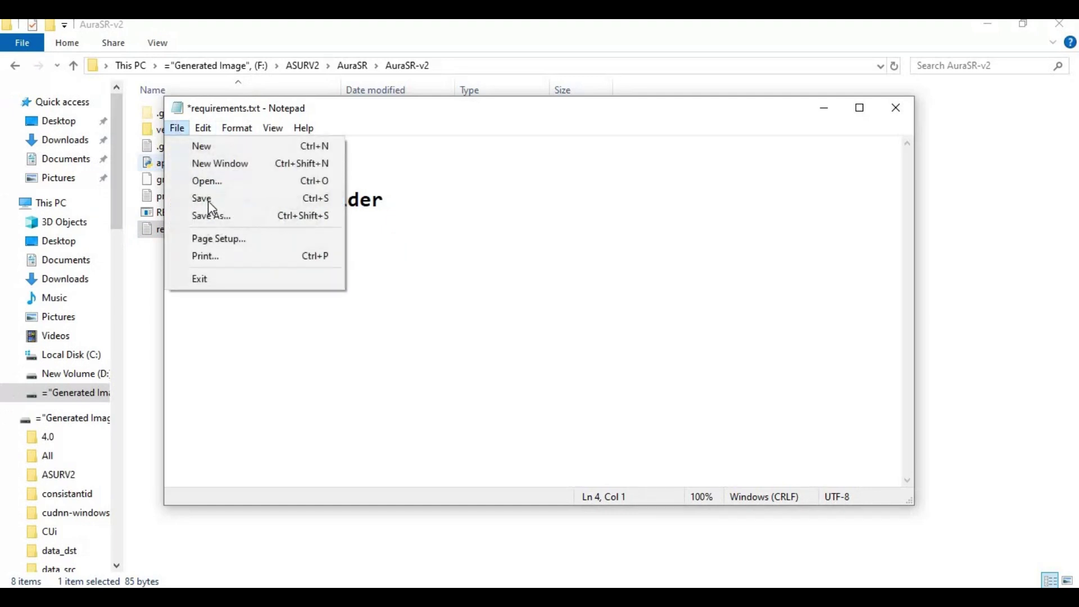
{"action": "left_click", "coordinate": [208, 197]}
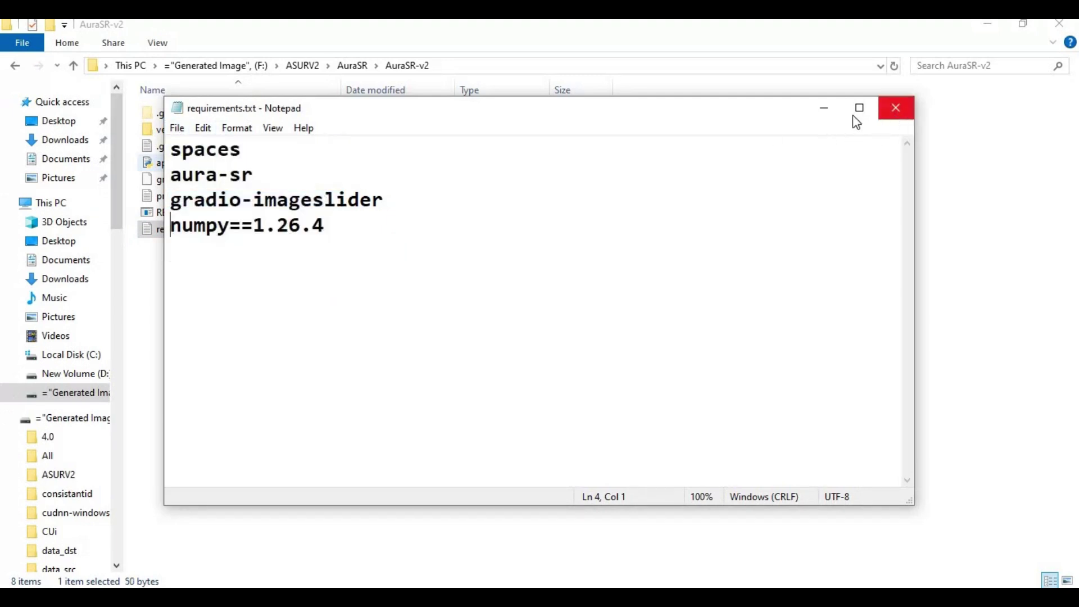
{"action": "left_click", "coordinate": [897, 115]}
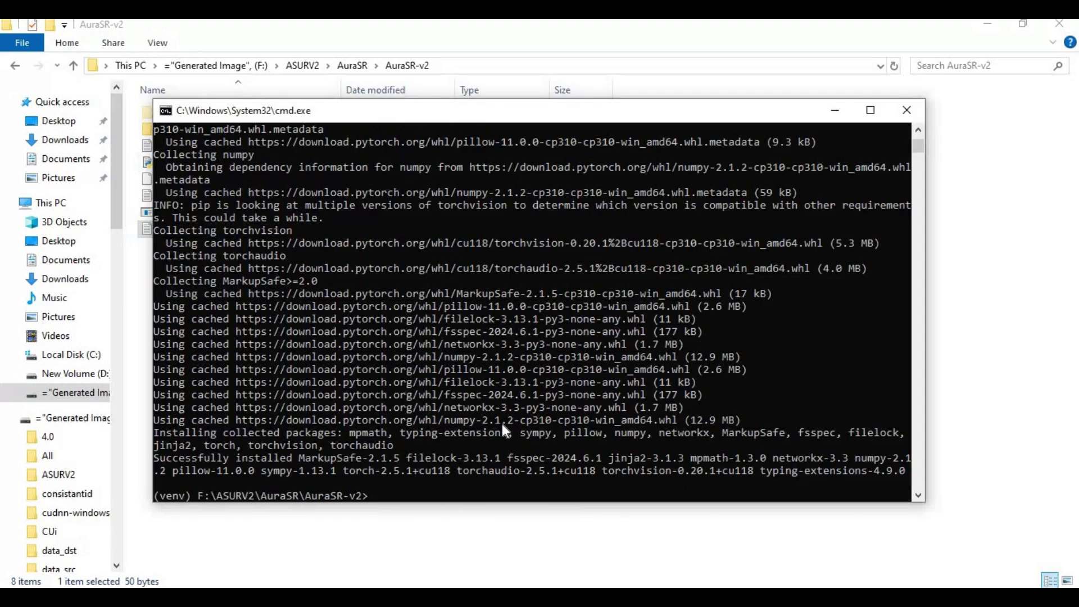
Install the remaining dependencies in the virtual environment with pip install -r requirements.txt.
{"action": "type", "text": "pip install -r requi"}
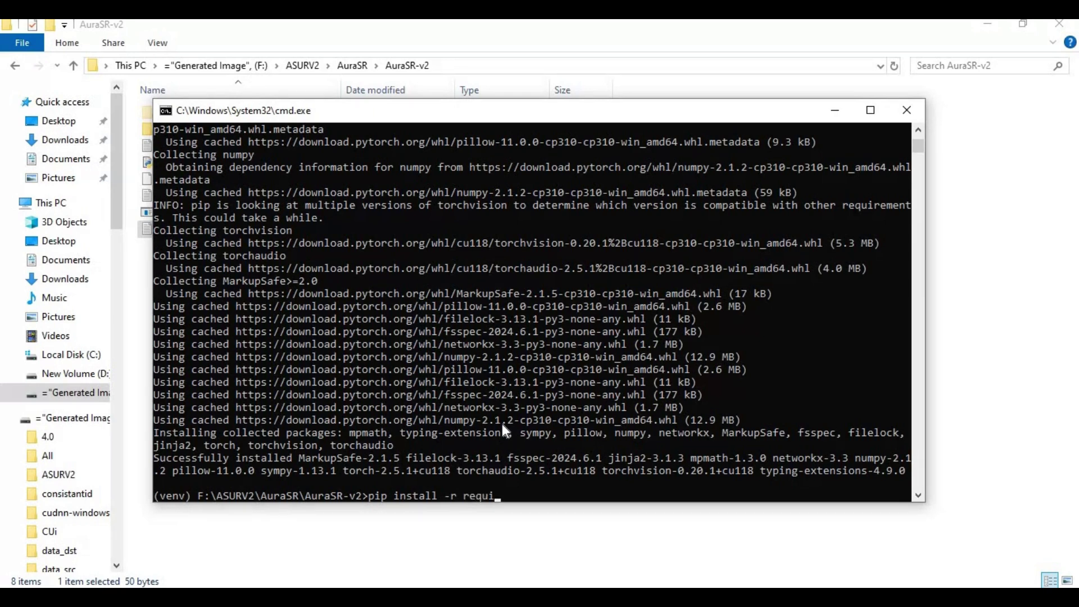
{"action": "type", "text": "rements.txt"}
{"action": "key", "text": "Return"}
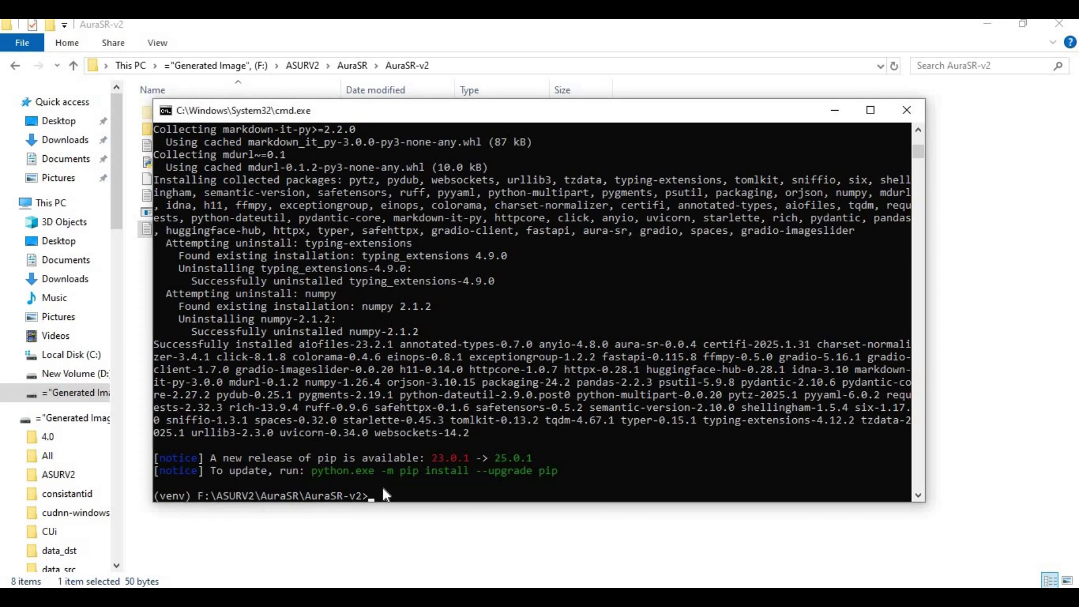
Start the app with python app.py and open its local page 127.0.0.1:7860/?__theme=dark in a new Chrome tab.
{"action": "type", "text": "python app.py"}
{"action": "key", "text": "Return"}
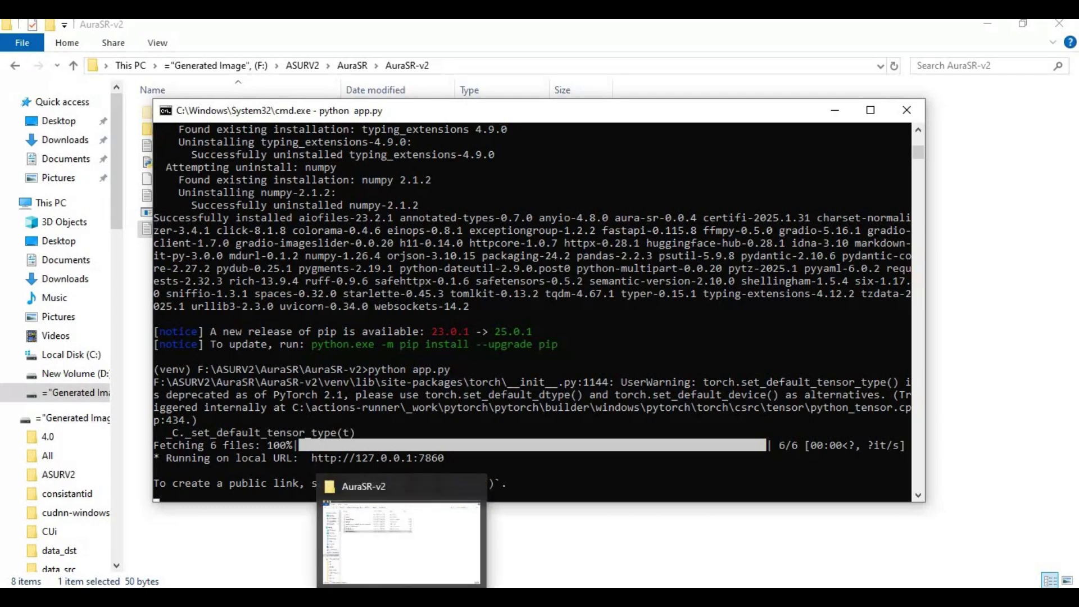
{"action": "left_click", "coordinate": [427, 588]}
{"action": "left_click", "coordinate": [414, 36]}
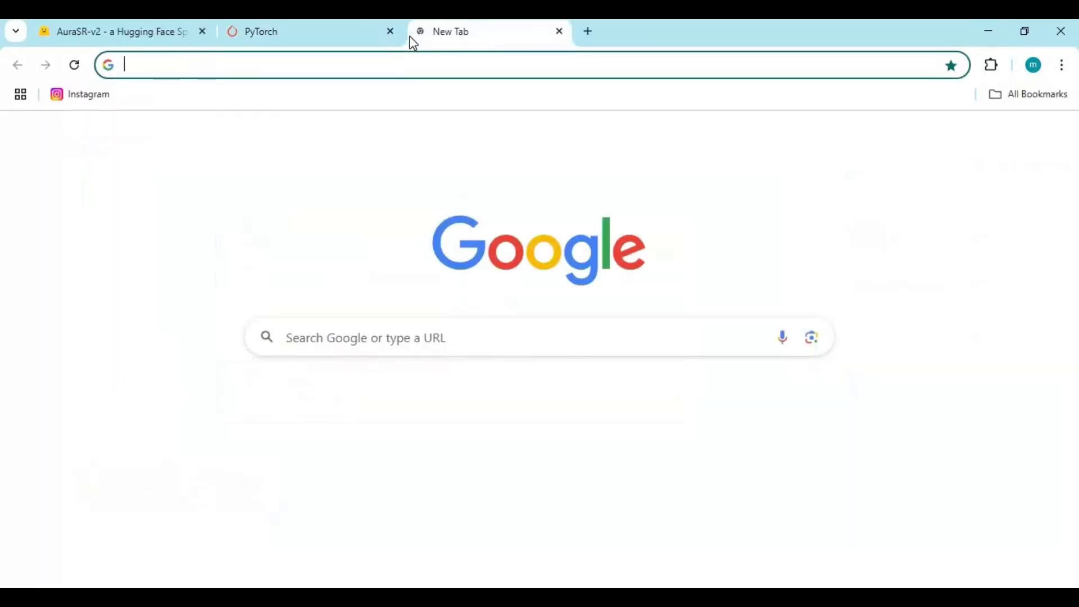
{"action": "type", "text": "12"}
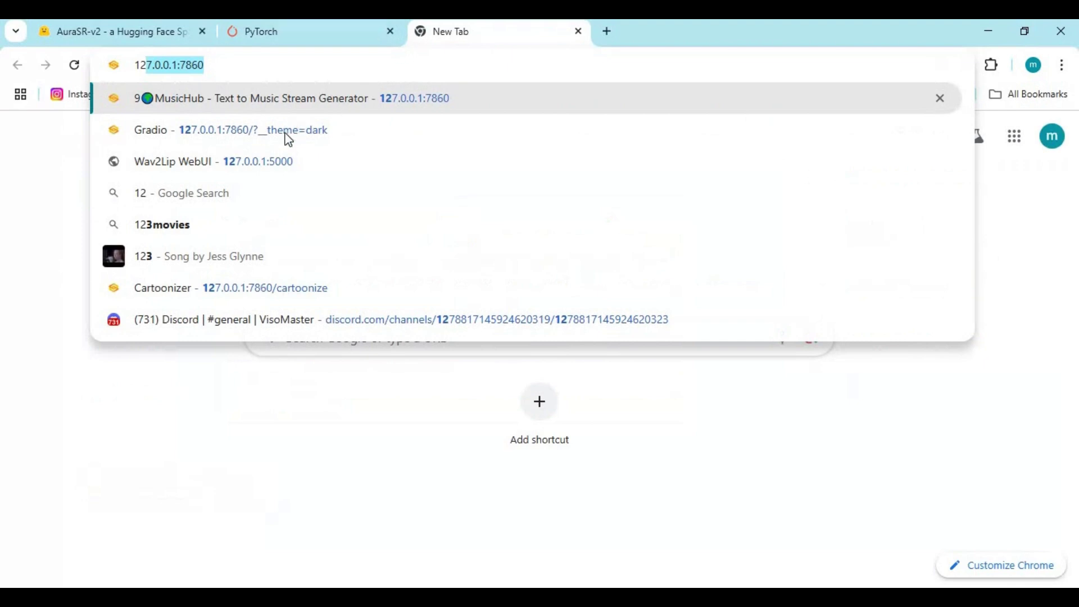
{"action": "key", "text": "Down"}
{"action": "key", "text": "Return"}
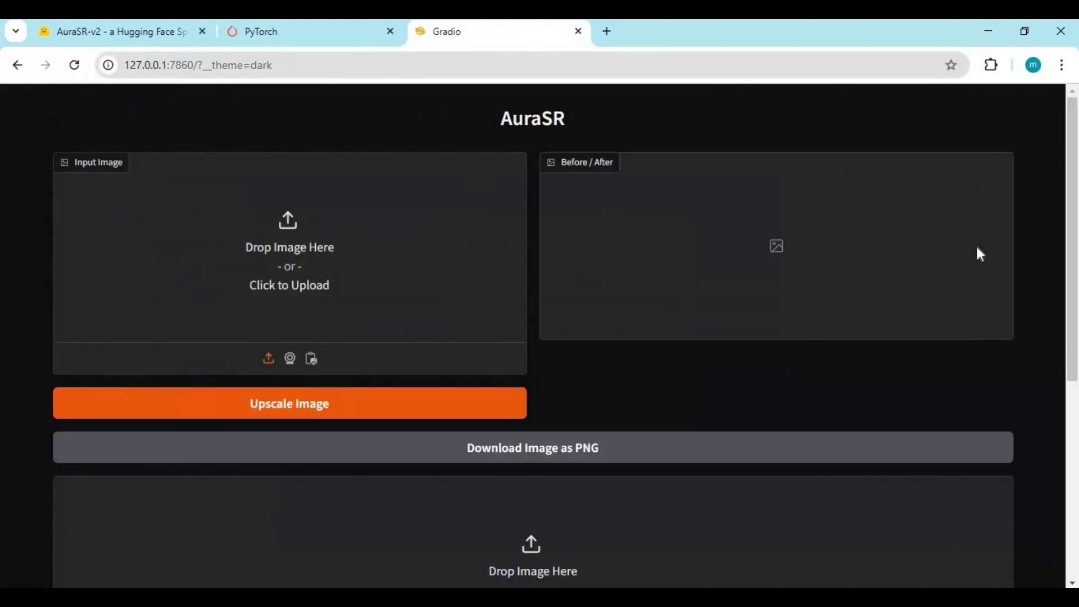
{"action": "scroll", "coordinate": [523, 280], "scroll_direction": "down", "scroll_amount": 5}
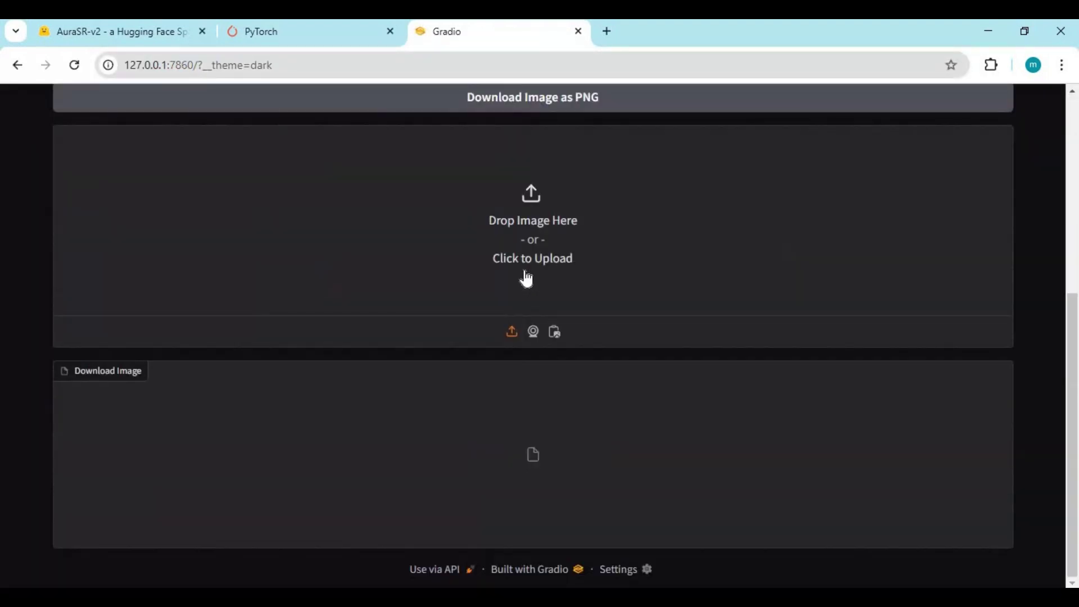
{"action": "scroll", "coordinate": [526, 280], "scroll_direction": "up", "scroll_amount": 5}
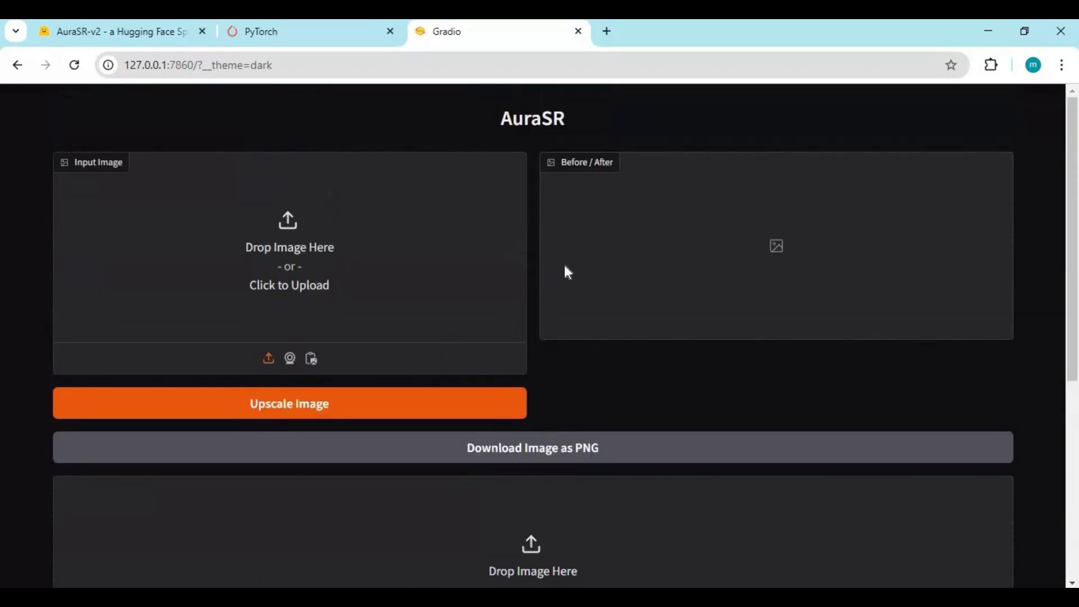
Create a new text document in the AuraSR-v2 folder in File Explorer and open it for editing.
{"action": "left_click", "coordinate": [460, 485]}
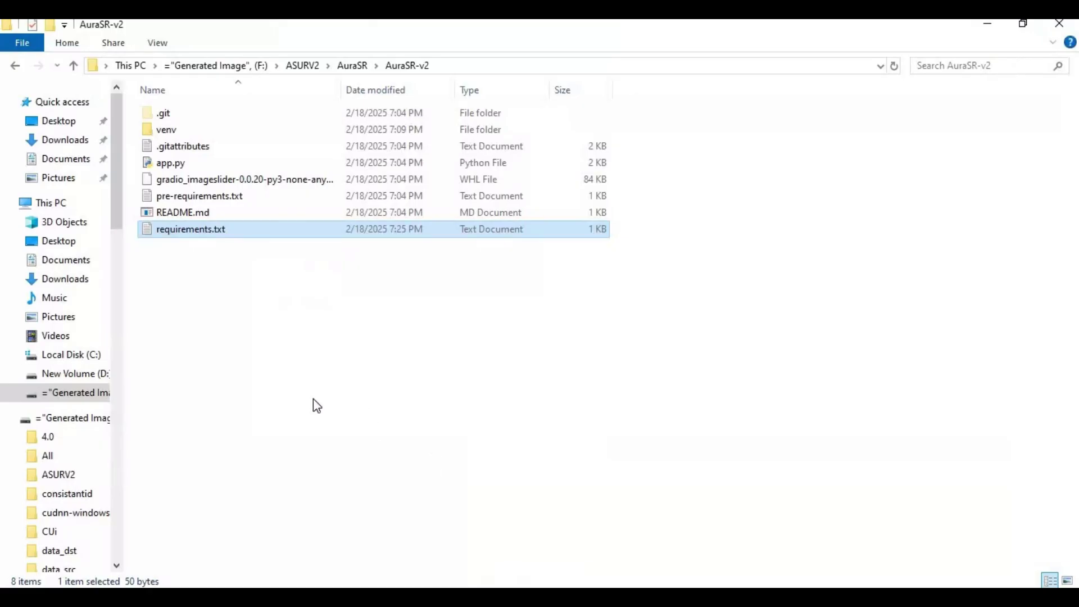
{"action": "right_click", "coordinate": [303, 397]}
{"action": "mouse_move", "coordinate": [342, 364]}
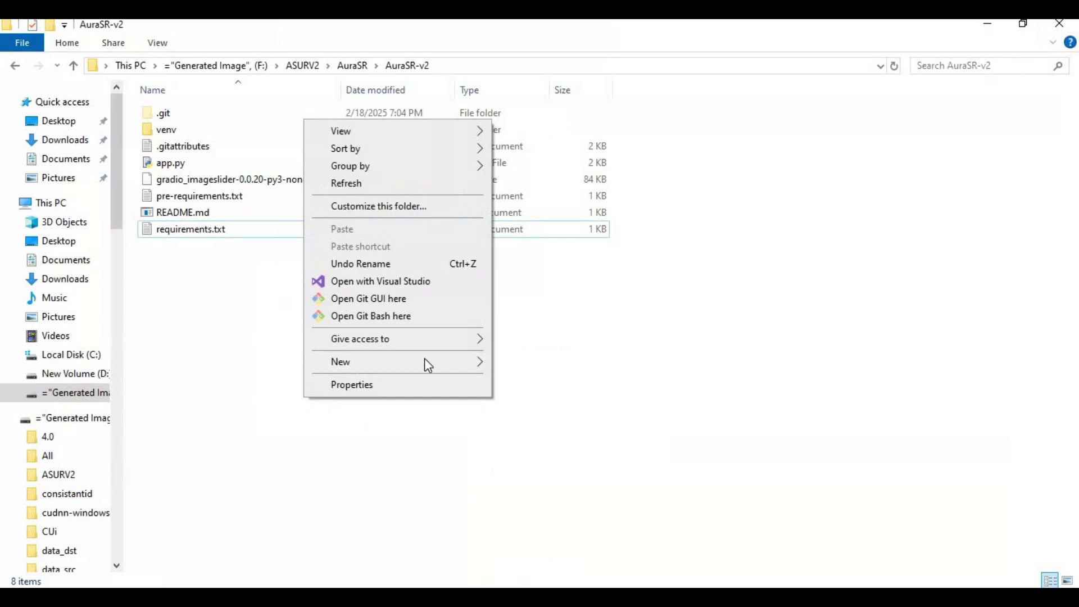
{"action": "left_click", "coordinate": [548, 439]}
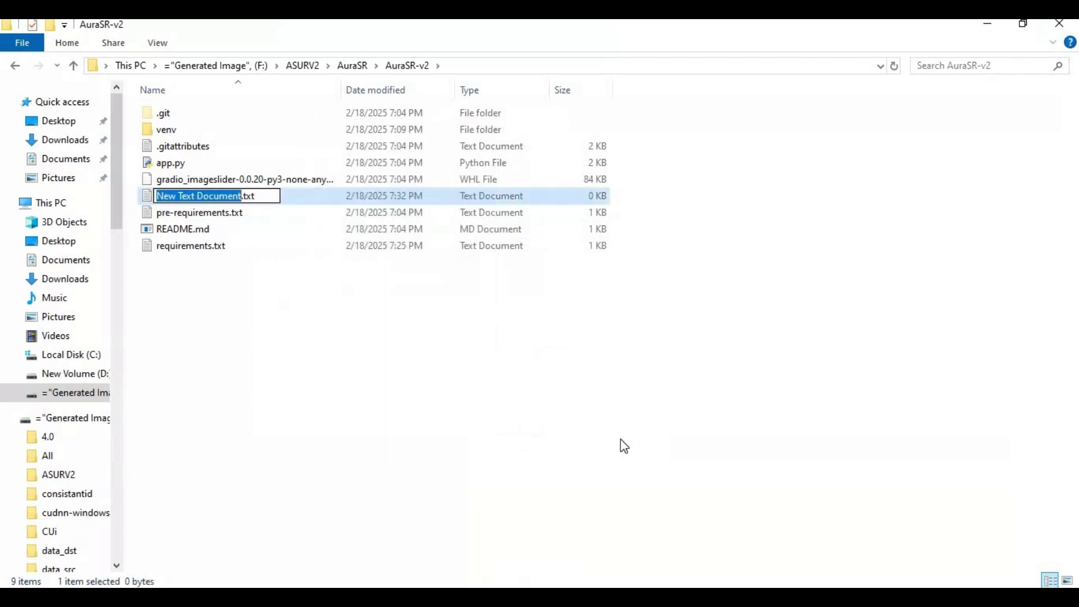
{"action": "left_click", "coordinate": [620, 440]}
{"action": "double_click", "coordinate": [185, 197]}
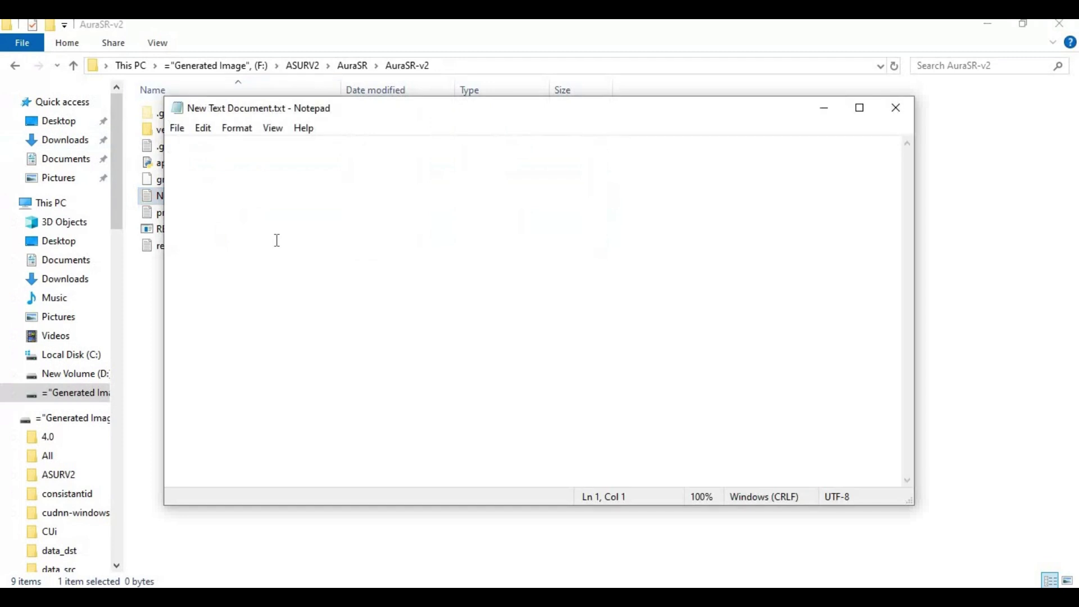
{"action": "type", "text": "@"}
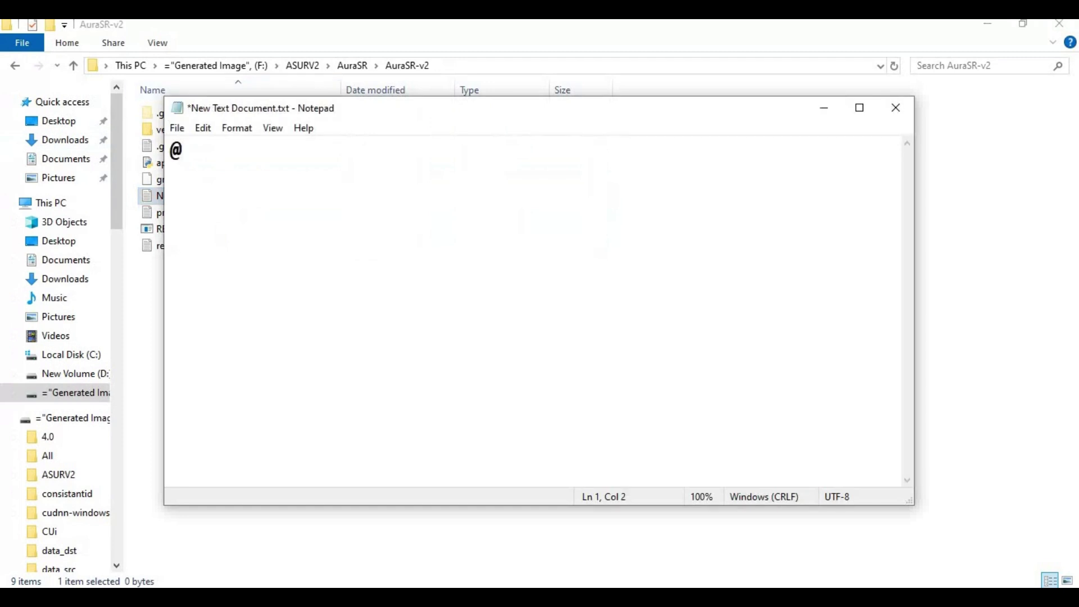
{"action": "type", "text": "echo off"}
{"action": "key", "text": "Return"}
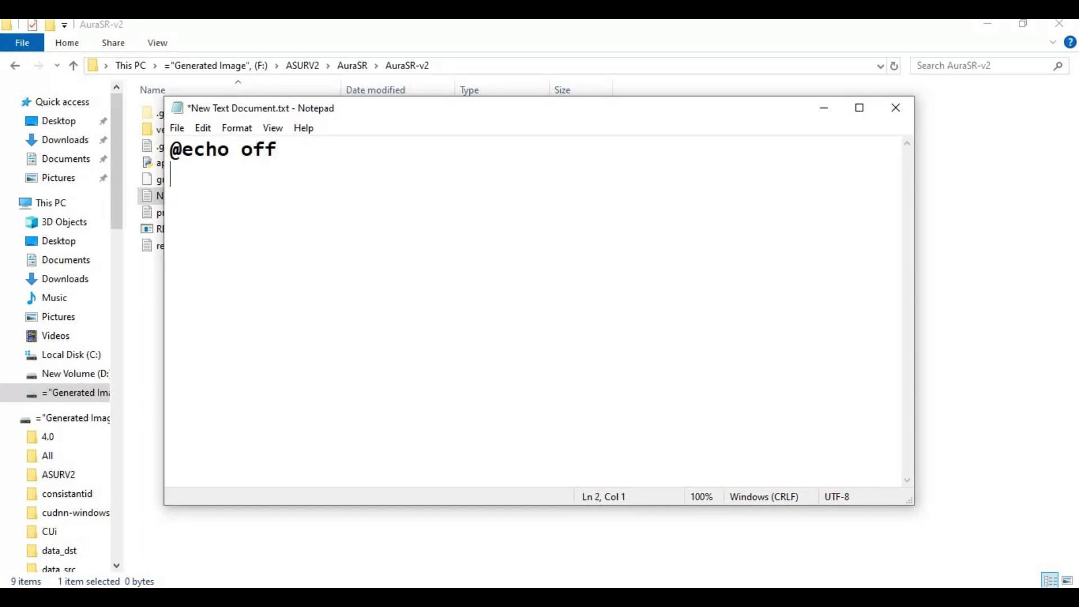
{"action": "type", "text": "call venv"}
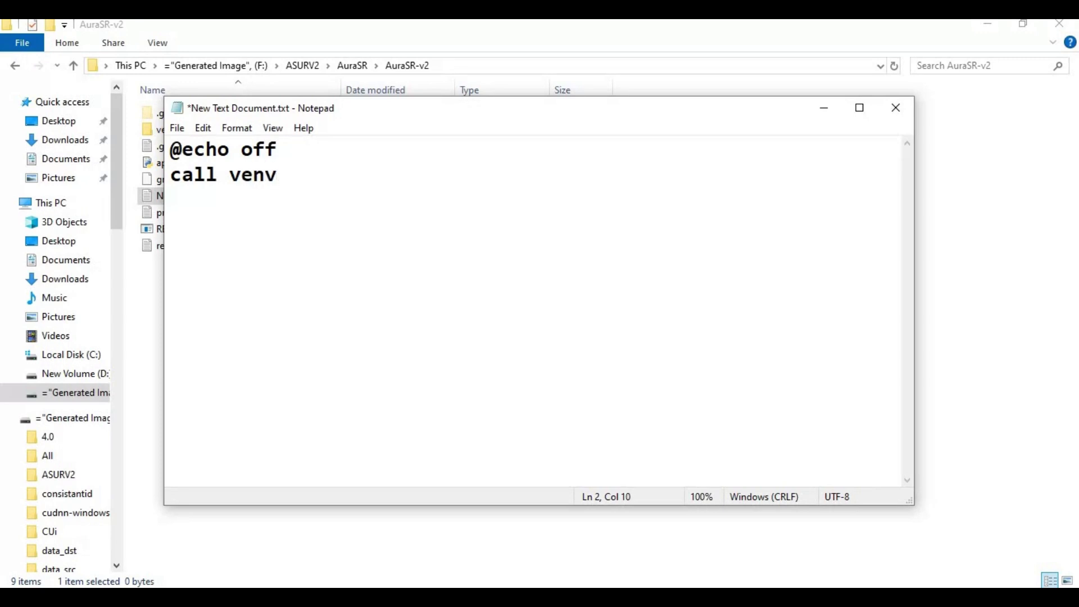
{"action": "type", "text": "\\scripts"}
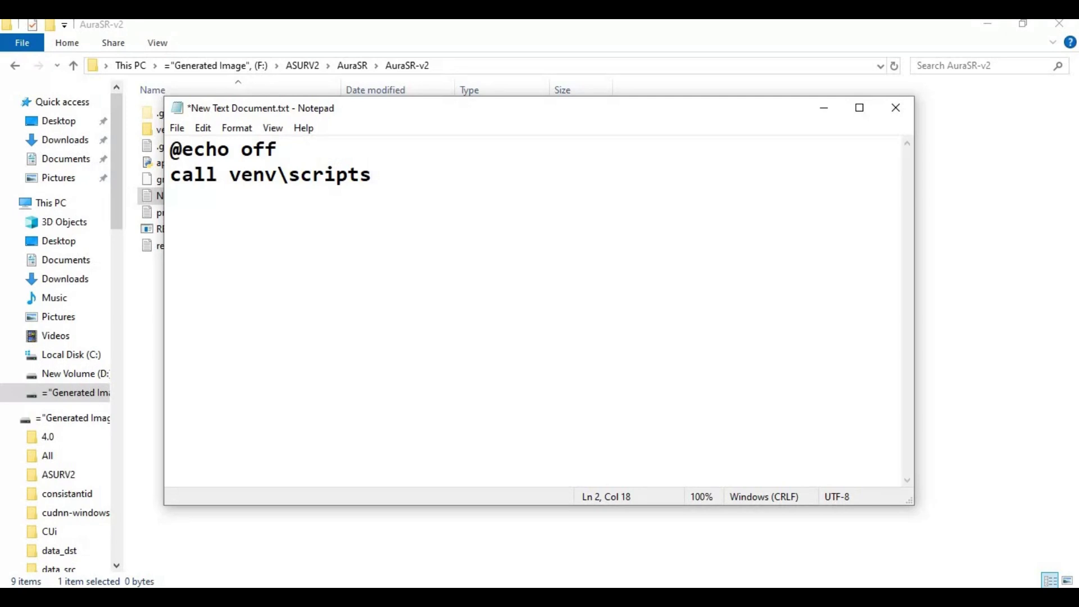
{"action": "type", "text": "\\activate"}
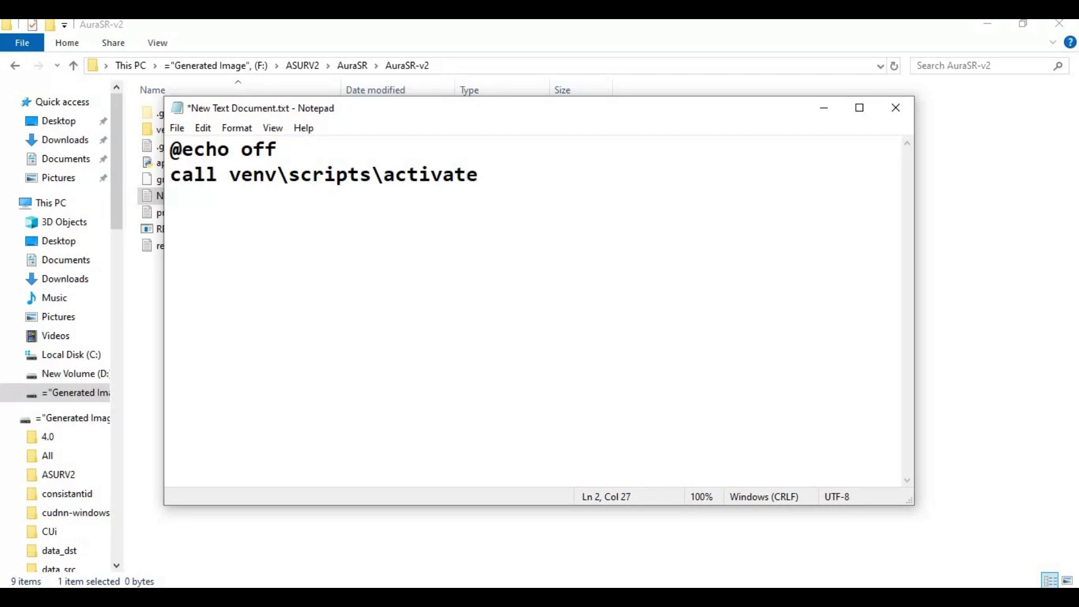
{"action": "key", "text": "Return"}
{"action": "type", "text": "pyth"}
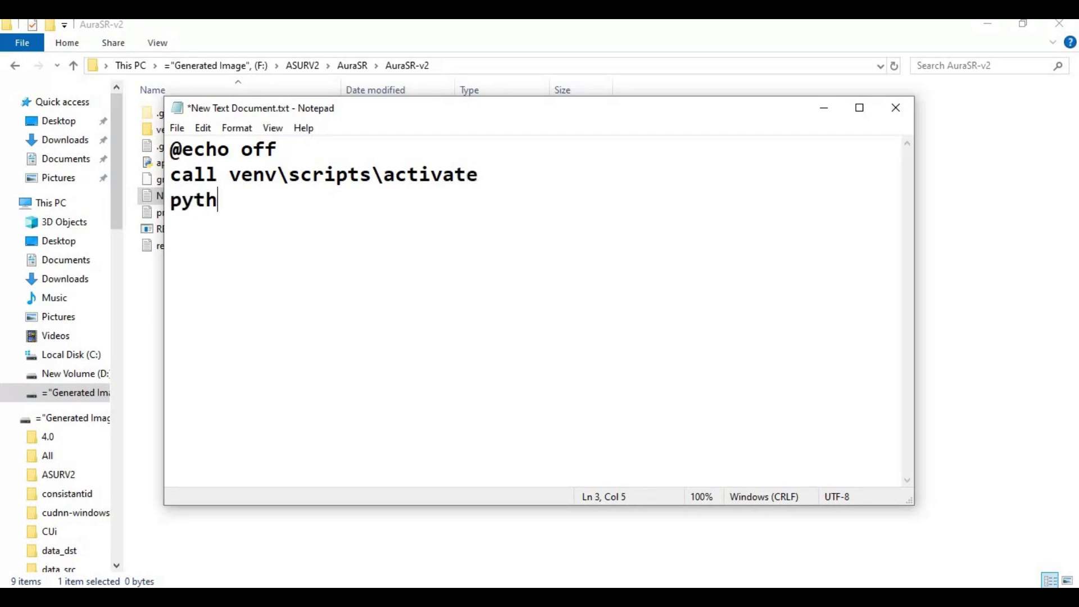
{"action": "type", "text": "on app"}
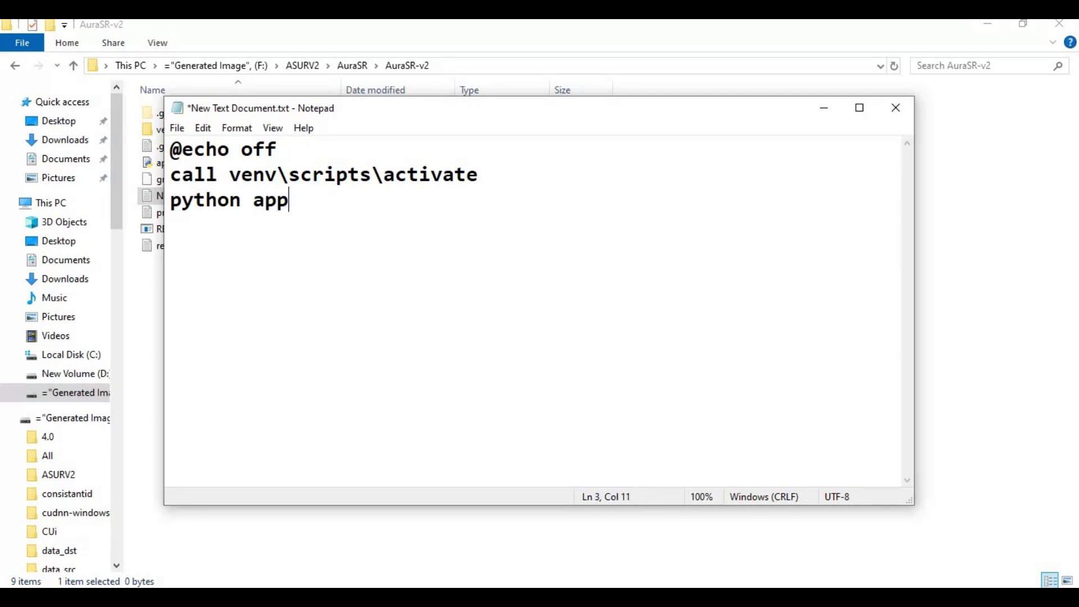
{"action": "type", "text": ".py"}
{"action": "key", "text": "Return"}
{"action": "type", "text": "pau"}
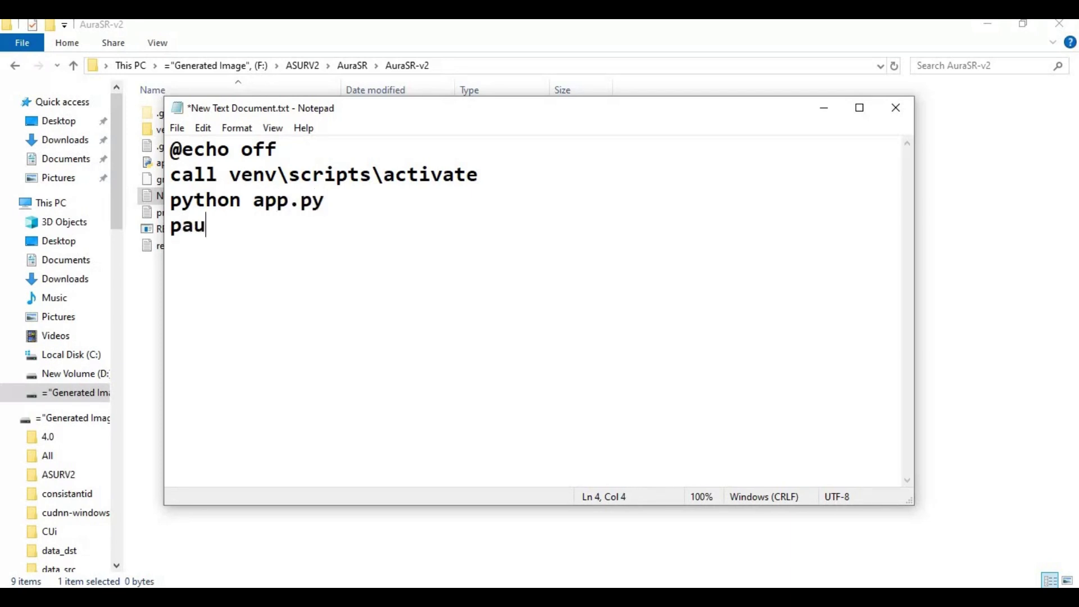
{"action": "type", "text": "se"}
Save the script as Run.bat in the AuraSR-v2 folder and close Notepad.
{"action": "left_click", "coordinate": [184, 129]}
{"action": "left_click", "coordinate": [219, 220]}
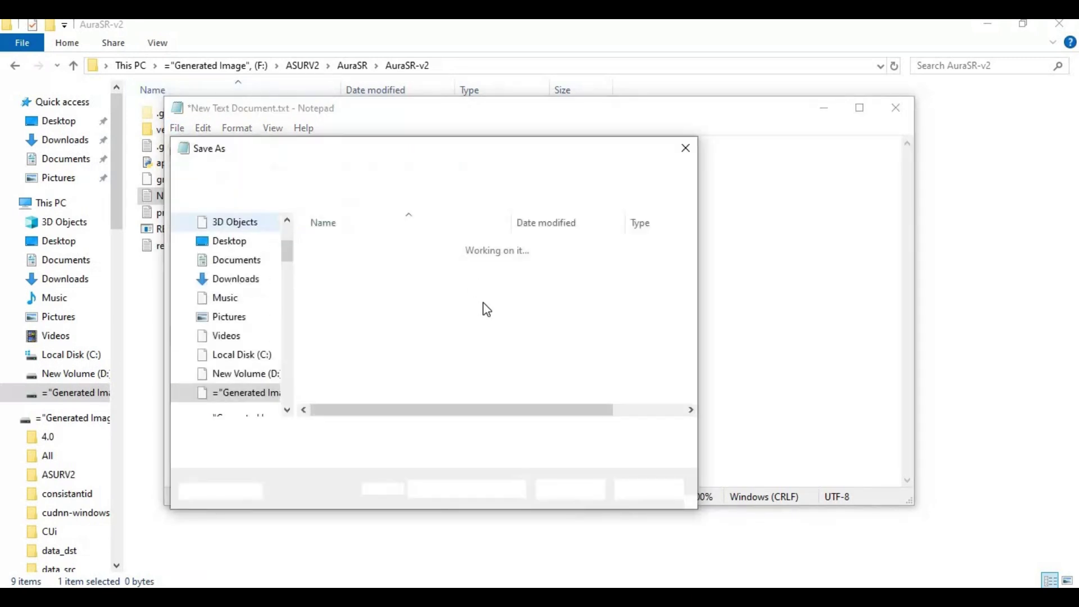
{"action": "type", "text": "Run"}
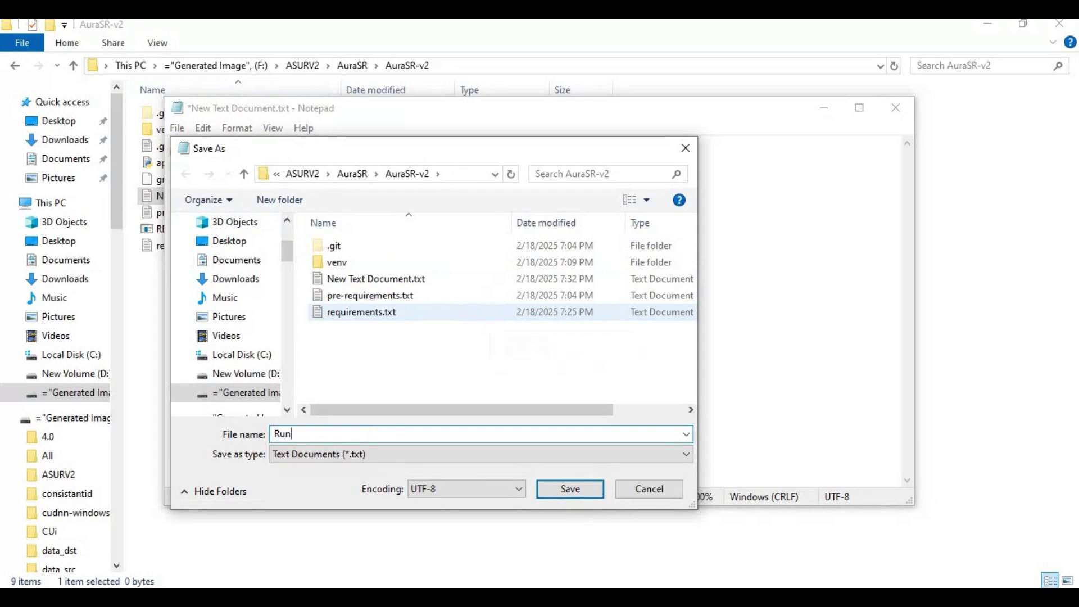
{"action": "type", "text": ".bat"}
{"action": "left_click", "coordinate": [565, 494]}
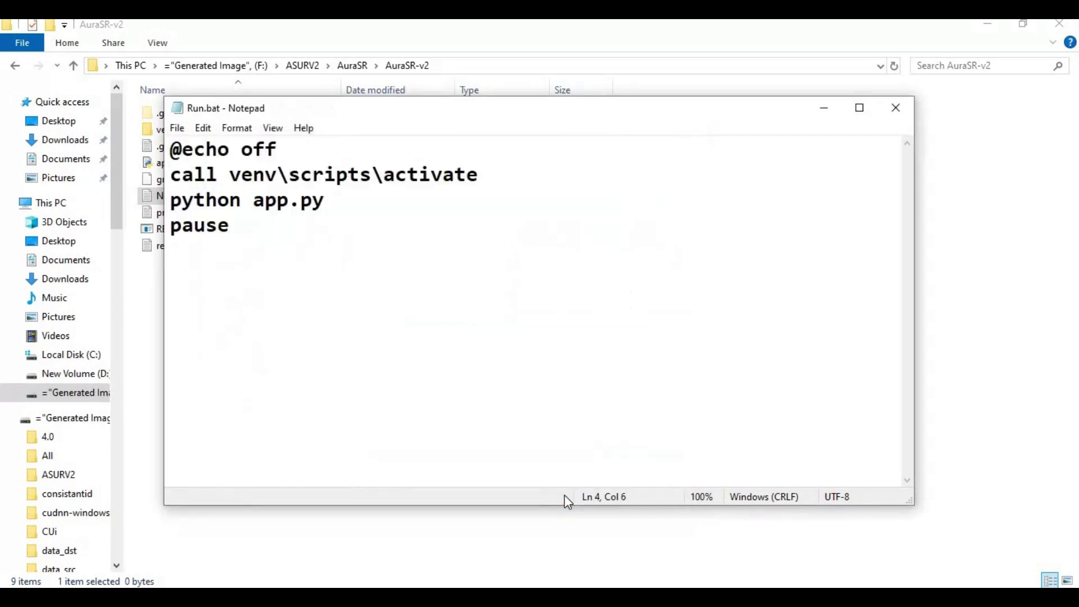
{"action": "left_click", "coordinate": [896, 108]}
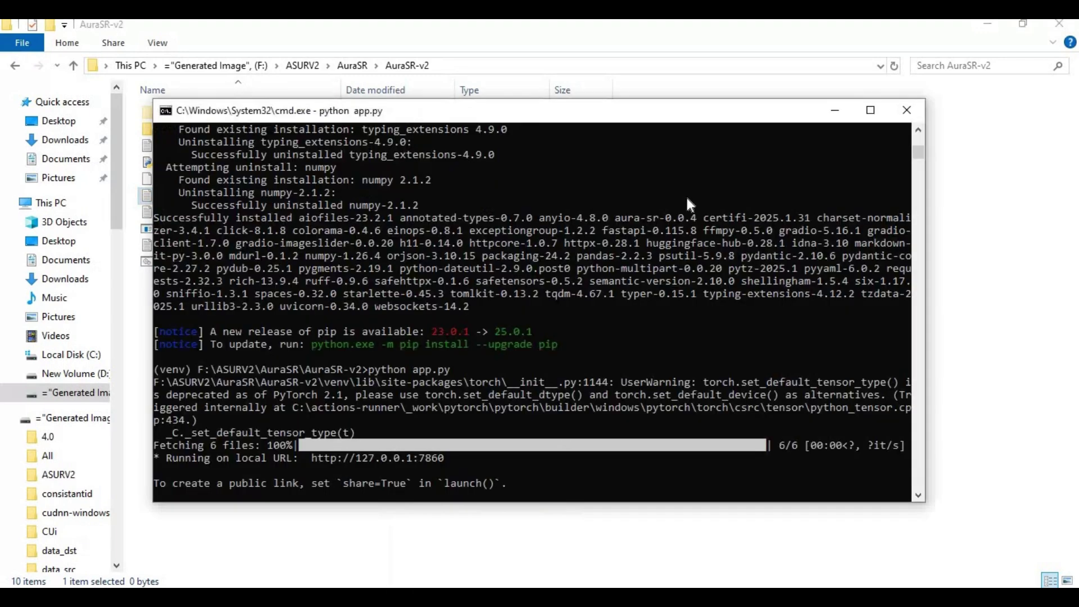
Close the running command prompt, launch the app with Run.bat and reload the local AuraSR page in Chrome.
{"action": "left_click", "coordinate": [918, 118]}
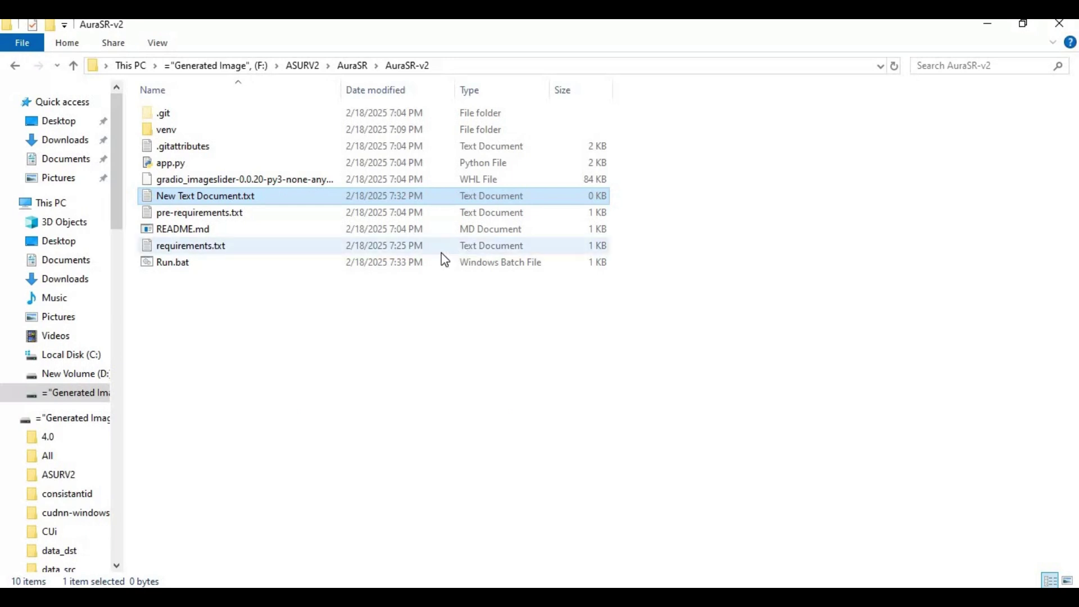
{"action": "double_click", "coordinate": [176, 264]}
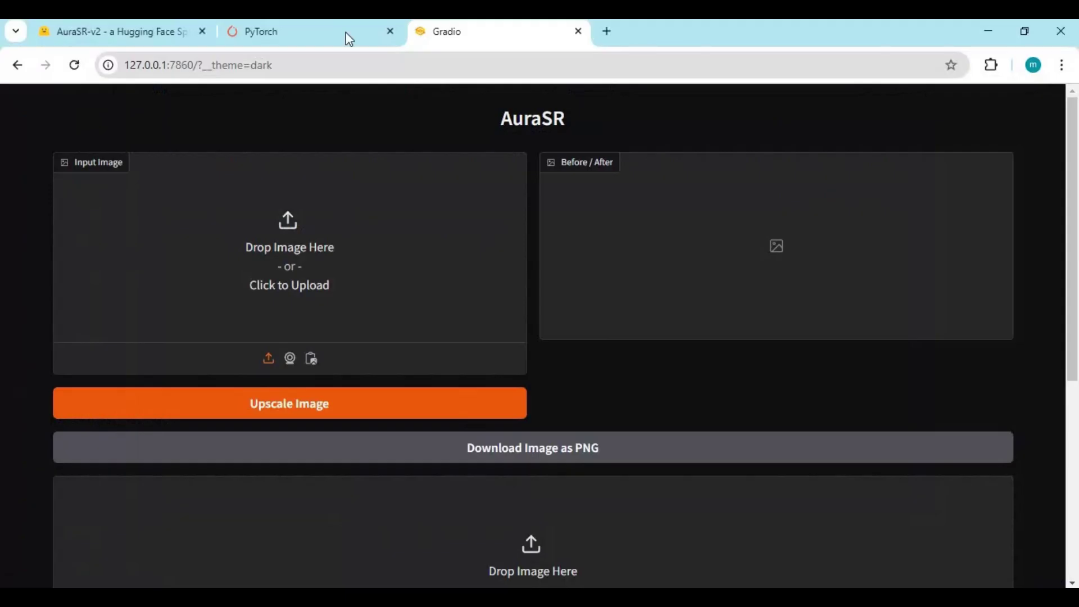
{"action": "left_click", "coordinate": [332, 72]}
{"action": "key", "text": "Return"}
Upload the woman's portrait photo as the input image and upscale it.
{"action": "left_click", "coordinate": [295, 262]}
{"action": "double_click", "coordinate": [197, 154]}
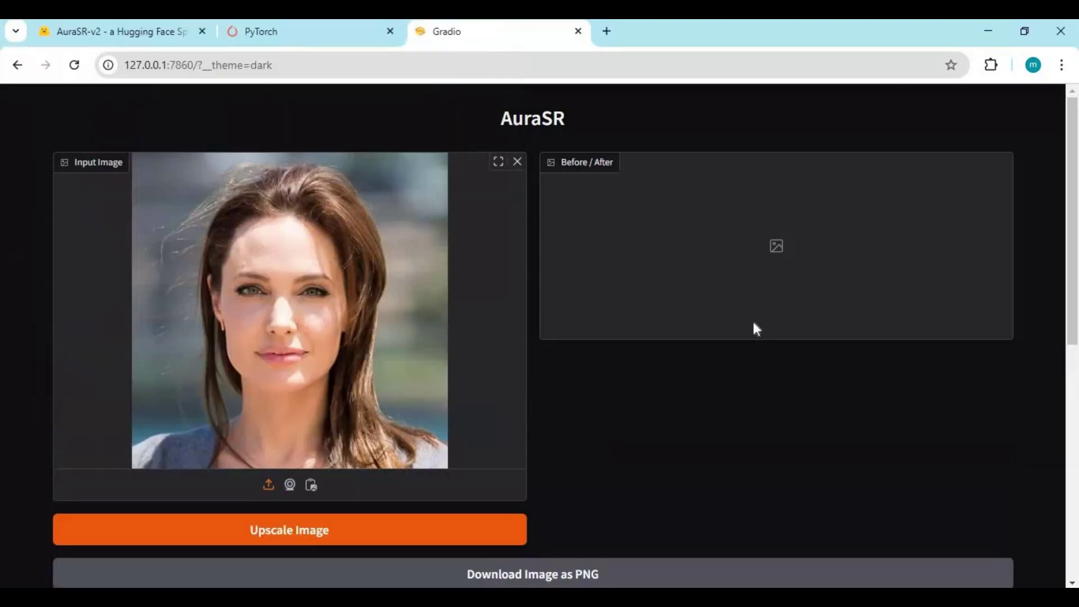
{"action": "scroll", "coordinate": [753, 322], "scroll_direction": "down", "scroll_amount": 4}
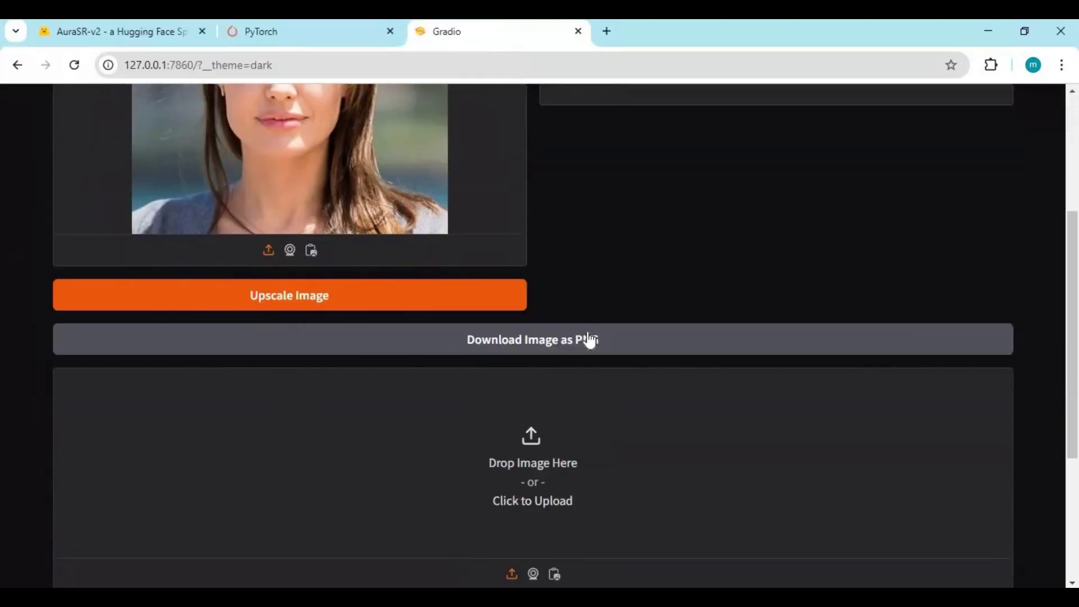
{"action": "left_click", "coordinate": [380, 300]}
{"action": "scroll", "coordinate": [659, 295], "scroll_direction": "up", "scroll_amount": 4}
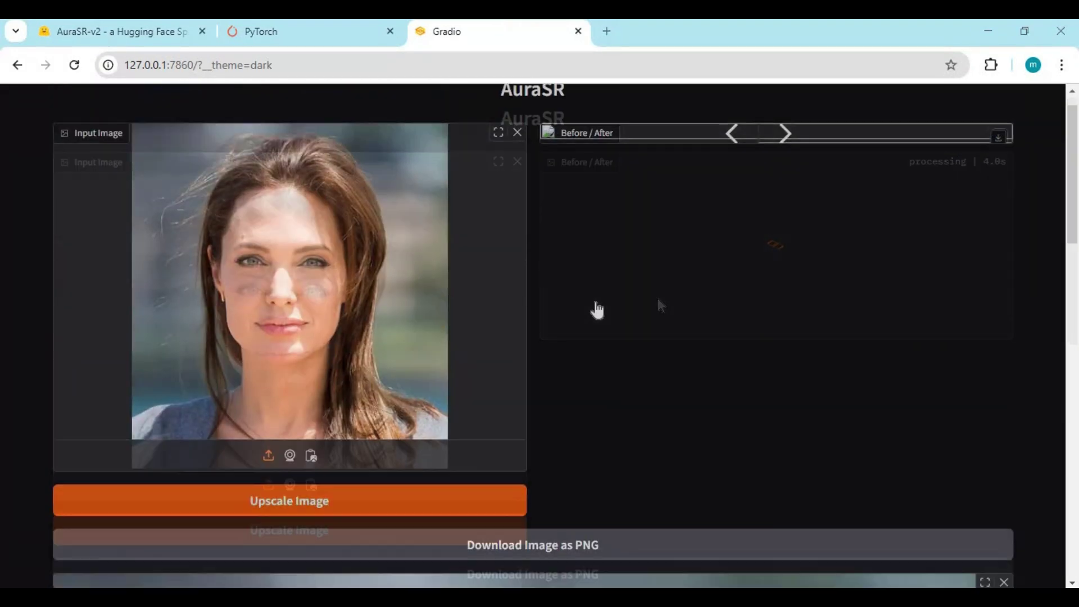
Examine the upscaled portrait from hair to shoulders for detail and sharpness.
{"action": "scroll", "coordinate": [594, 308], "scroll_direction": "down", "scroll_amount": 15}
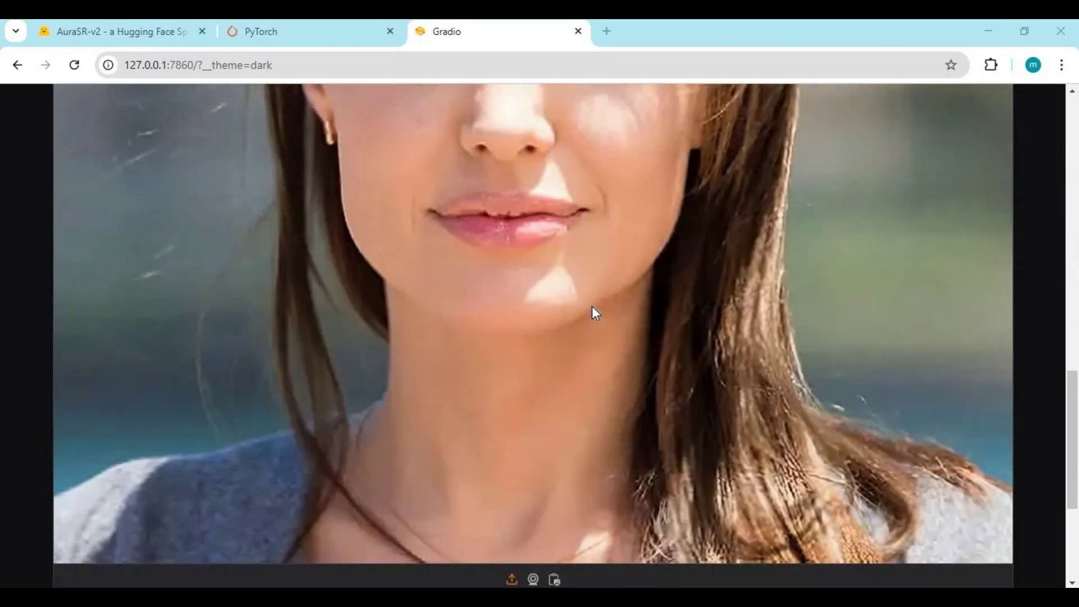
{"action": "scroll", "coordinate": [595, 309], "scroll_direction": "down", "scroll_amount": 4}
{"action": "scroll", "coordinate": [594, 308], "scroll_direction": "up", "scroll_amount": 13}
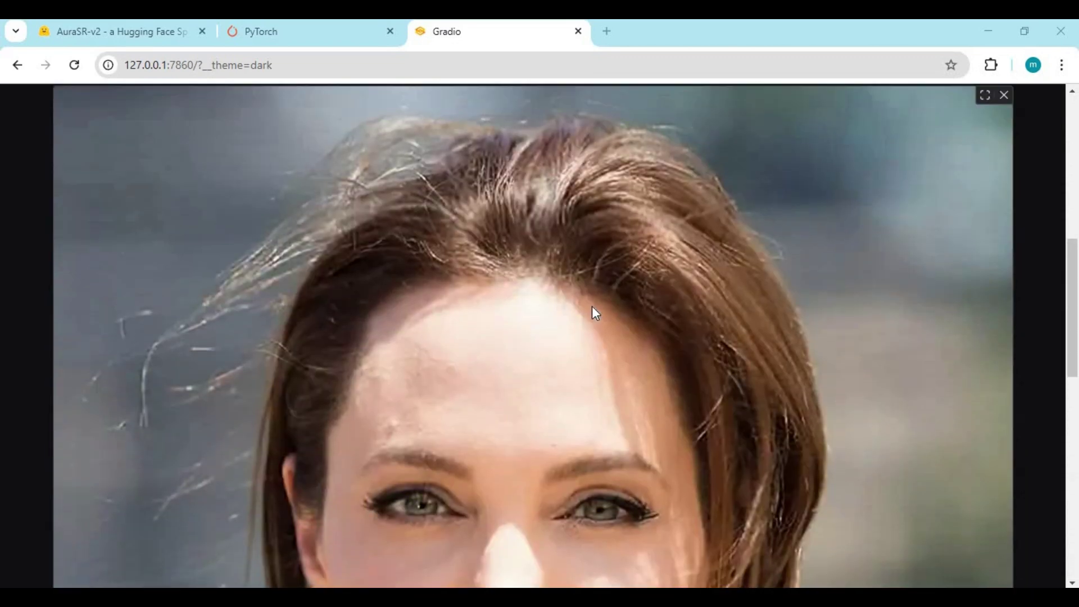
{"action": "scroll", "coordinate": [592, 305], "scroll_direction": "up", "scroll_amount": 2}
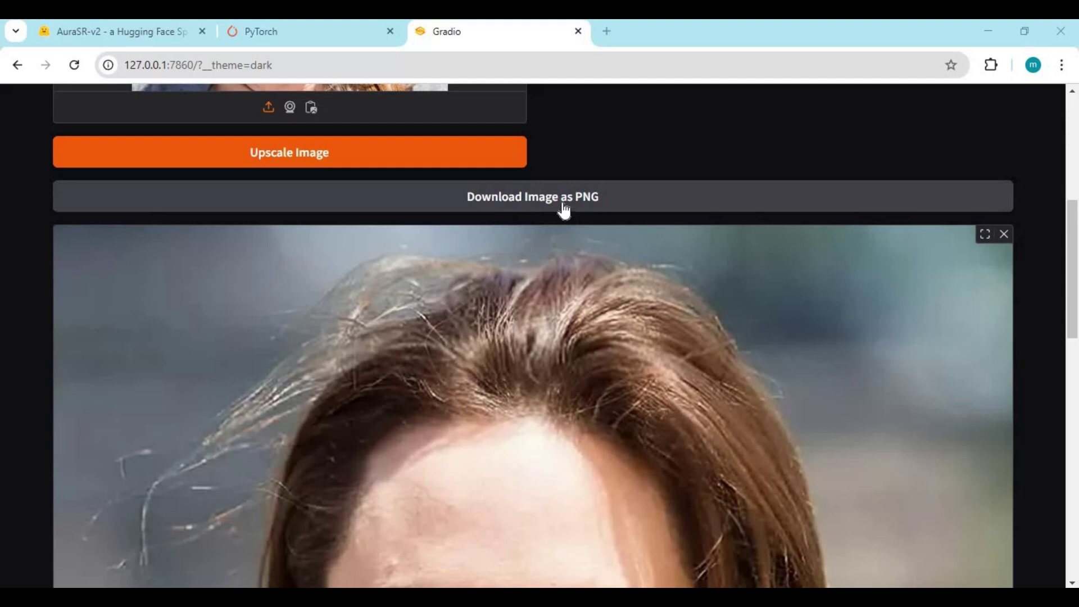
{"action": "scroll", "coordinate": [564, 212], "scroll_direction": "down", "scroll_amount": 10}
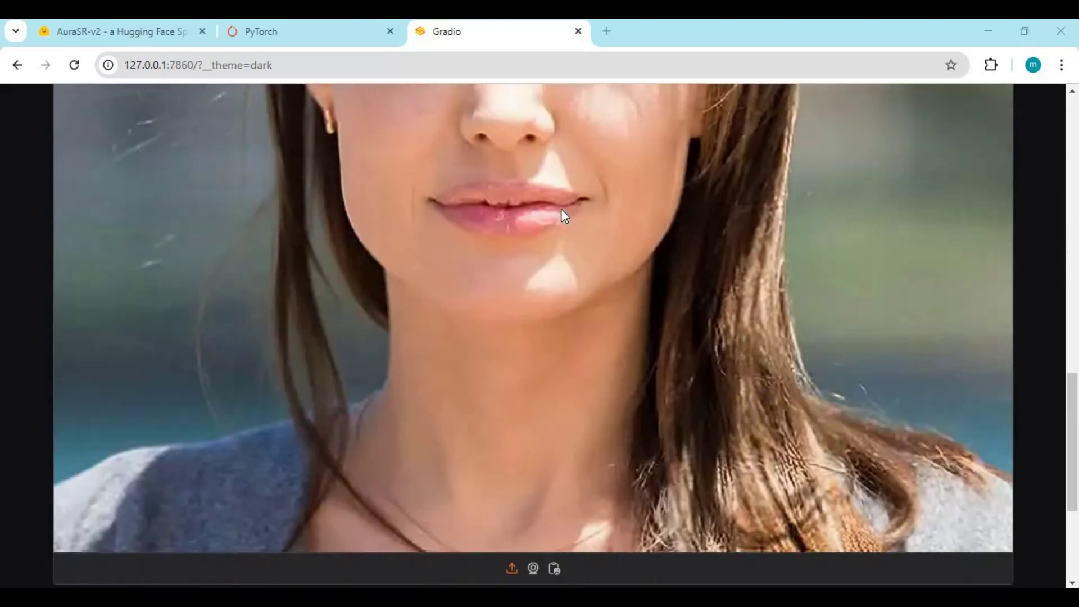
{"action": "scroll", "coordinate": [562, 211], "scroll_direction": "down", "scroll_amount": 1}
{"action": "scroll", "coordinate": [562, 210], "scroll_direction": "up", "scroll_amount": 5}
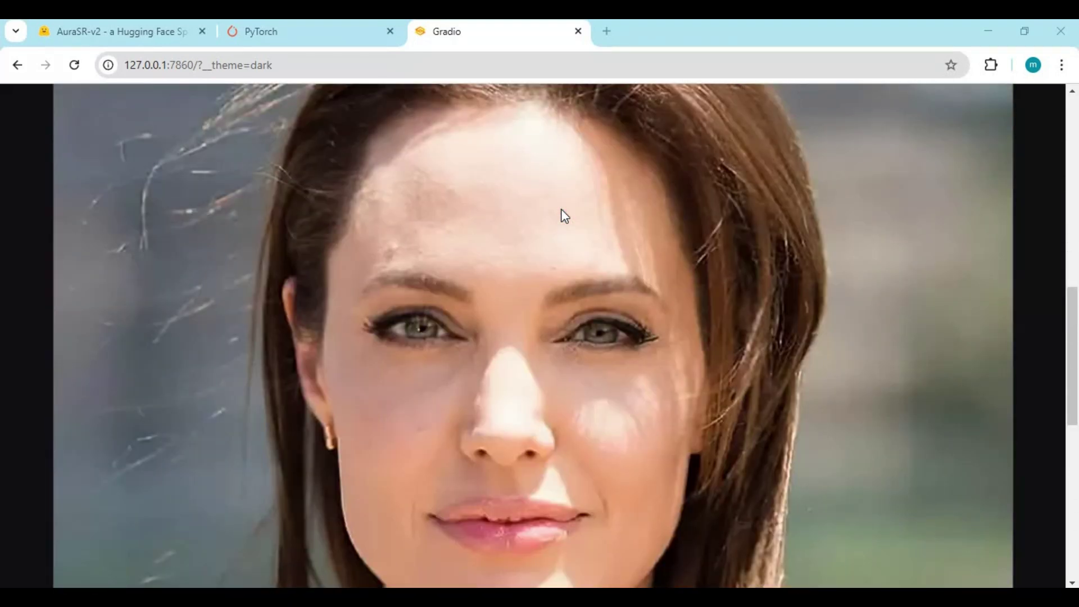